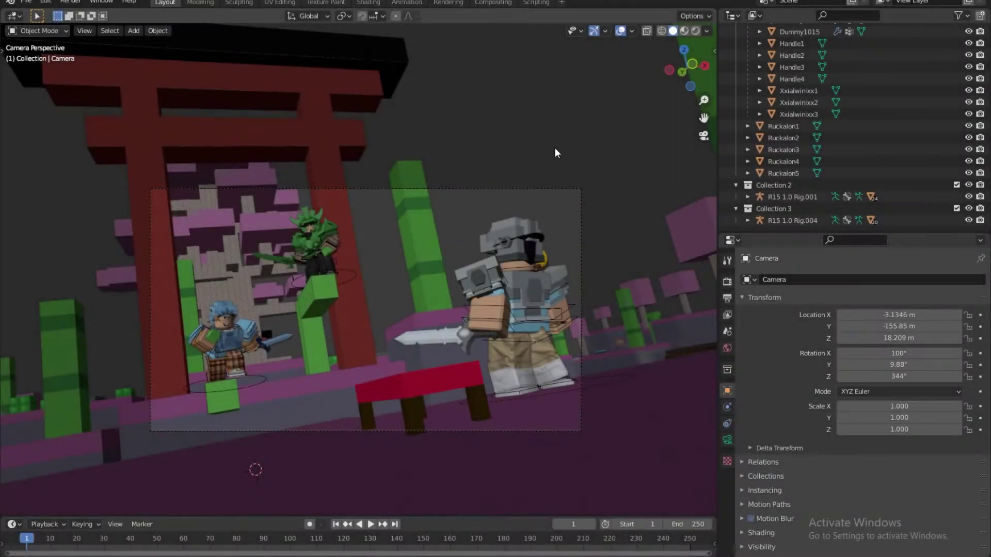
Hide the viewport overlays and use sky_lightblue_adjusted.jpg as an Environment Texture for the world background color.
scroll(413, 290, "up", 1)
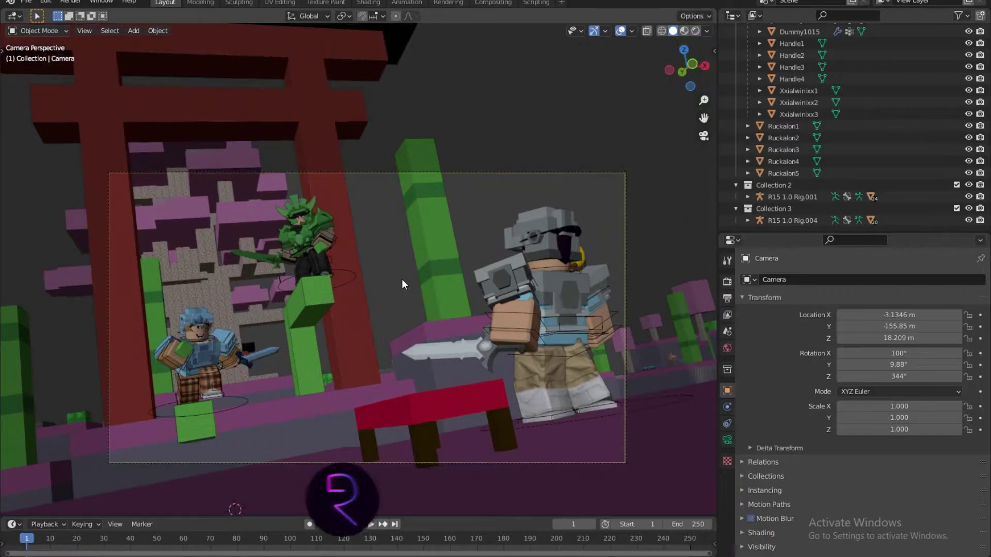
key("alt+shift+z")
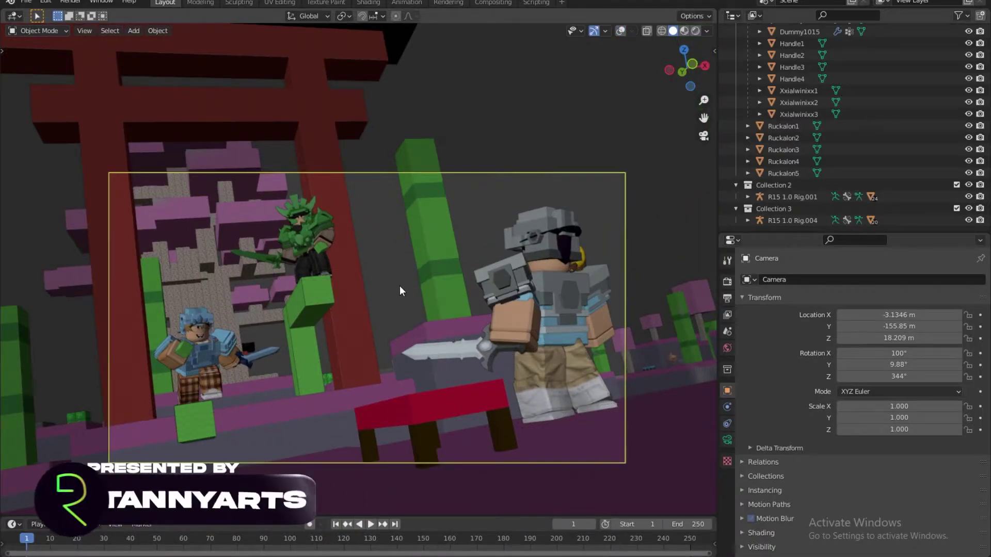
left_click(727, 348)
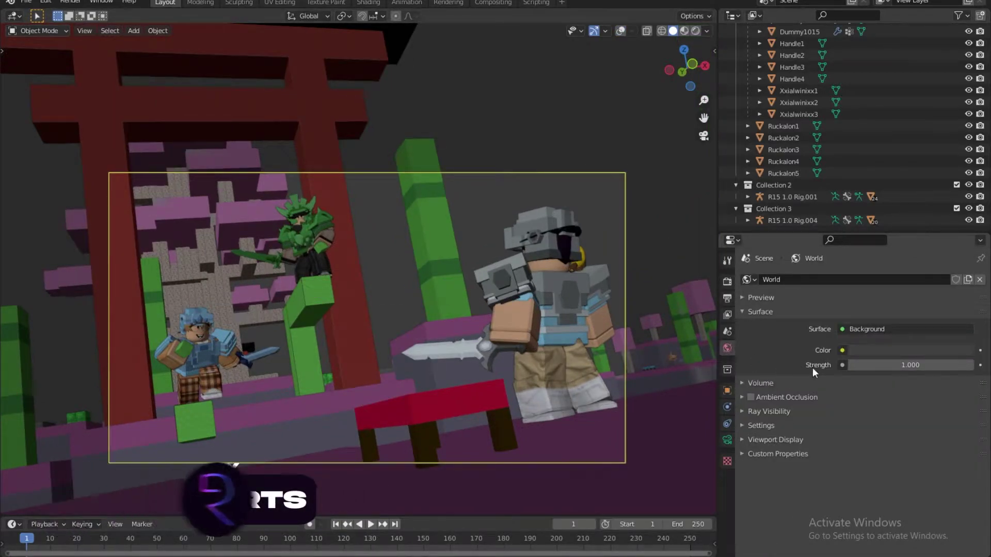
left_click(842, 350)
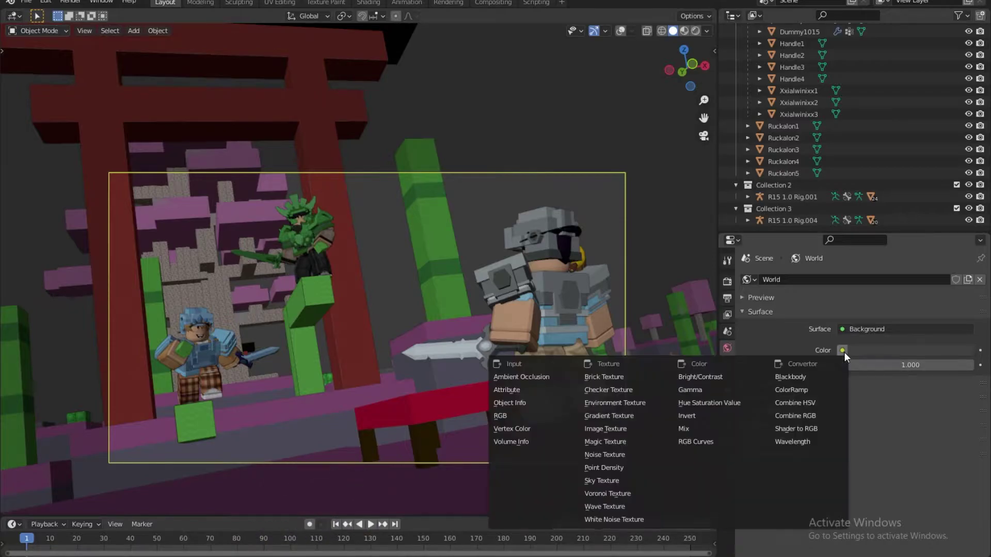
left_click(627, 404)
left_click(925, 367)
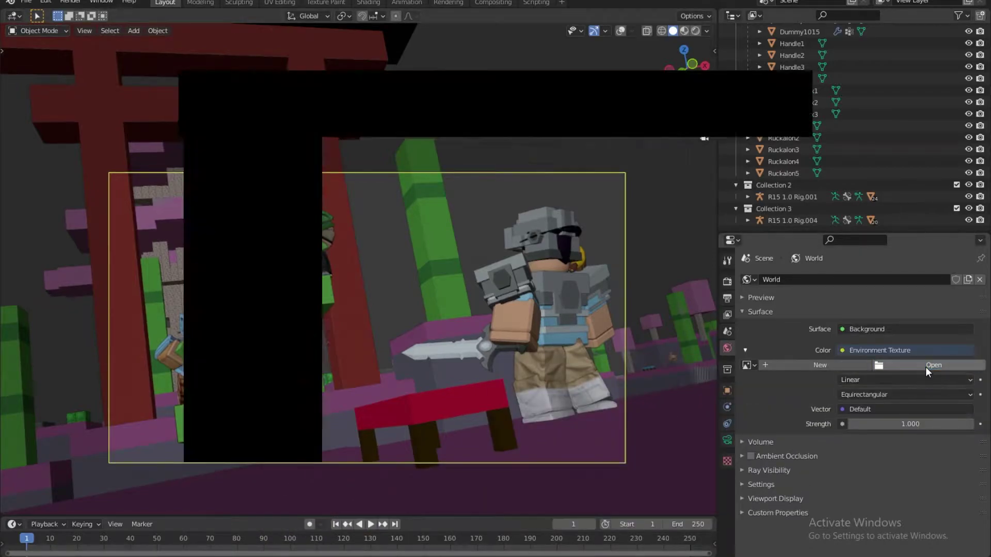
left_click(404, 189)
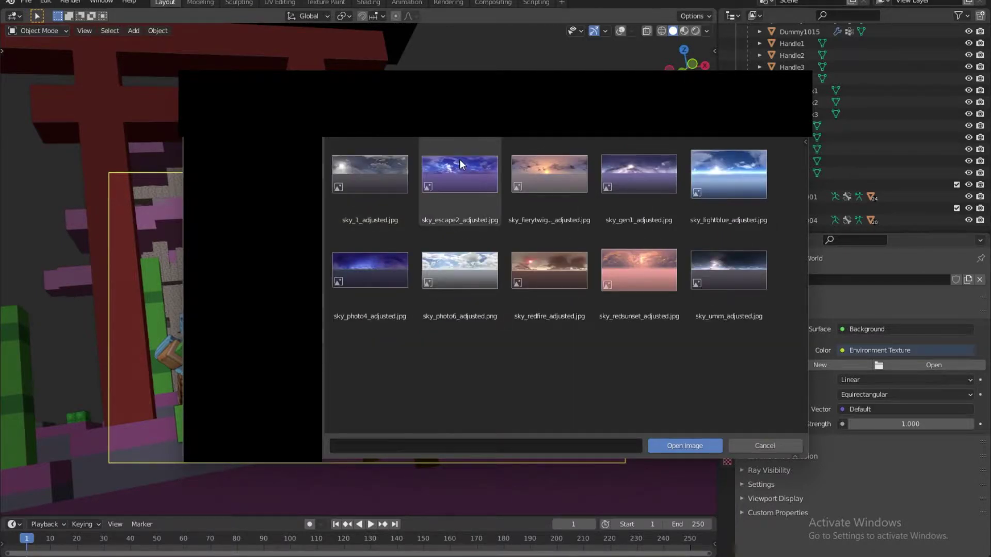
double_click(743, 184)
Switch the viewport to rendered shading, inspect the floating islands against the sky, and return to the camera view.
key("z")
left_click(550, 283)
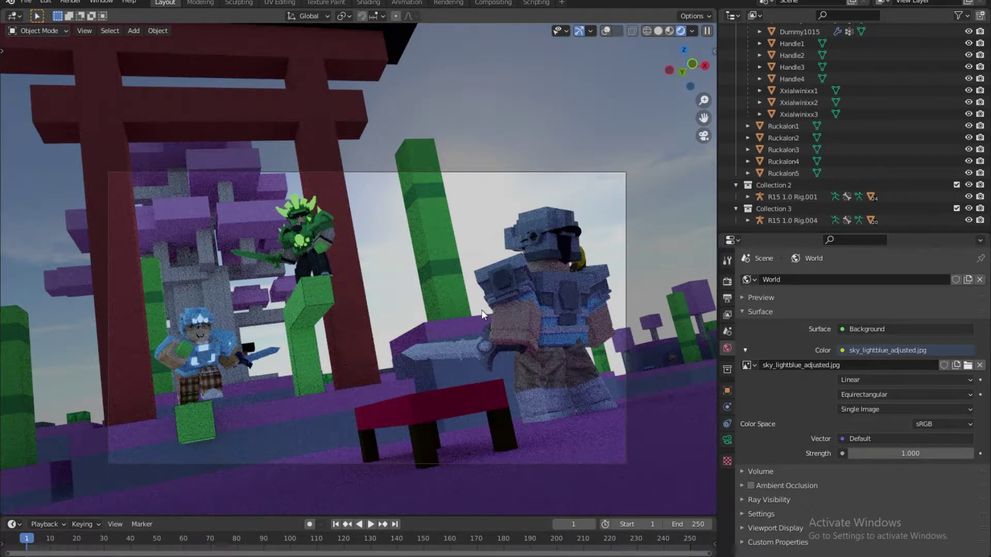
left_click_drag(382, 324, 367, 352)
scroll(396, 342, "down", 10)
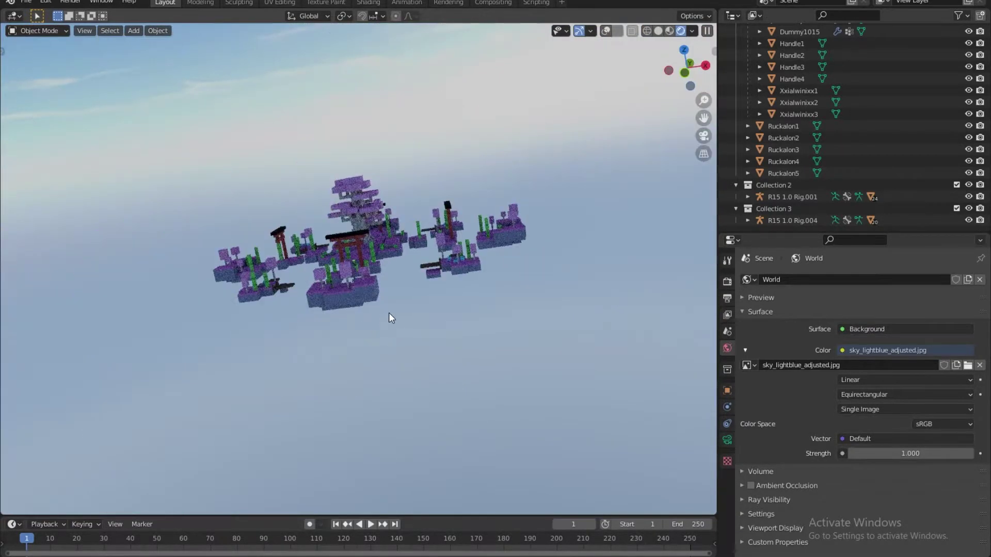
left_click_drag(391, 312, 440, 306)
scroll(440, 310, "up", 6)
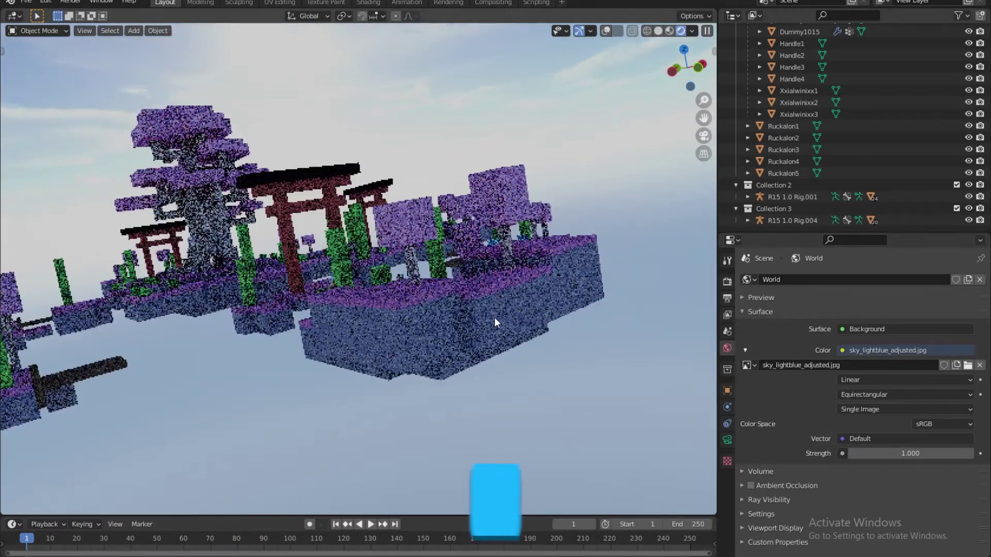
key("KP_0")
Enable the world's Ambient Occlusion and set its factor to 0.43.
left_click(751, 485)
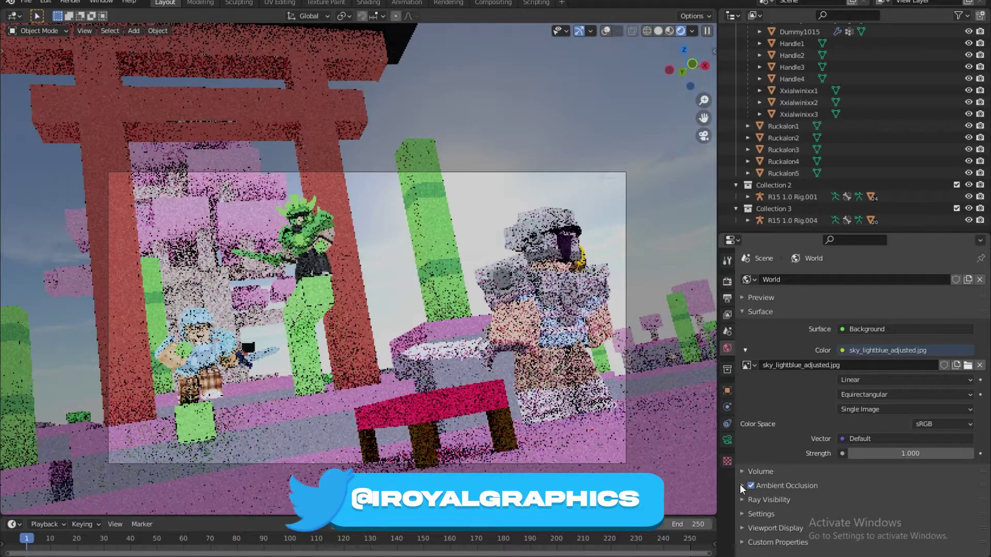
left_click(740, 485)
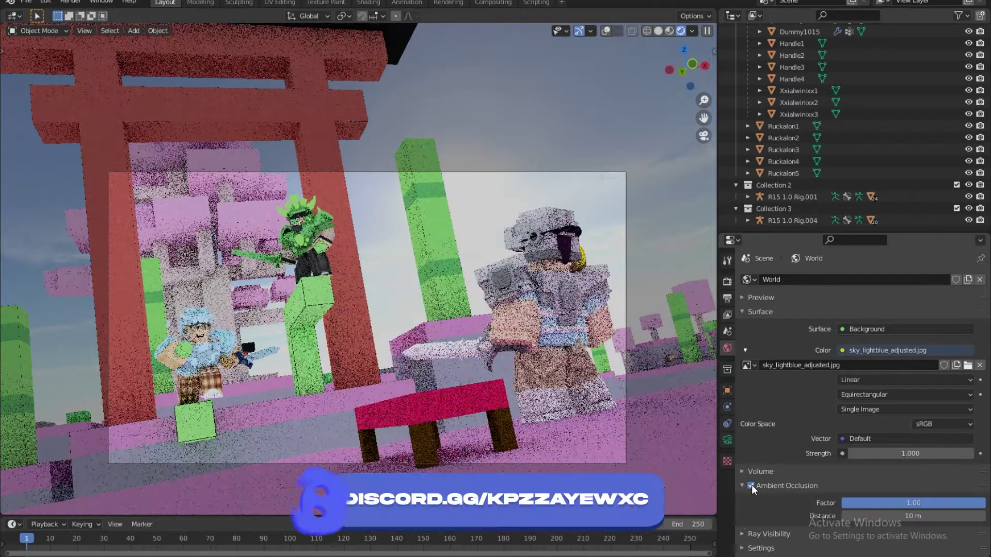
left_click_drag(928, 500, 901, 502)
Set the Cycles render device to GPU Compute and return to the world settings to check the rendered camera view.
left_click(727, 281)
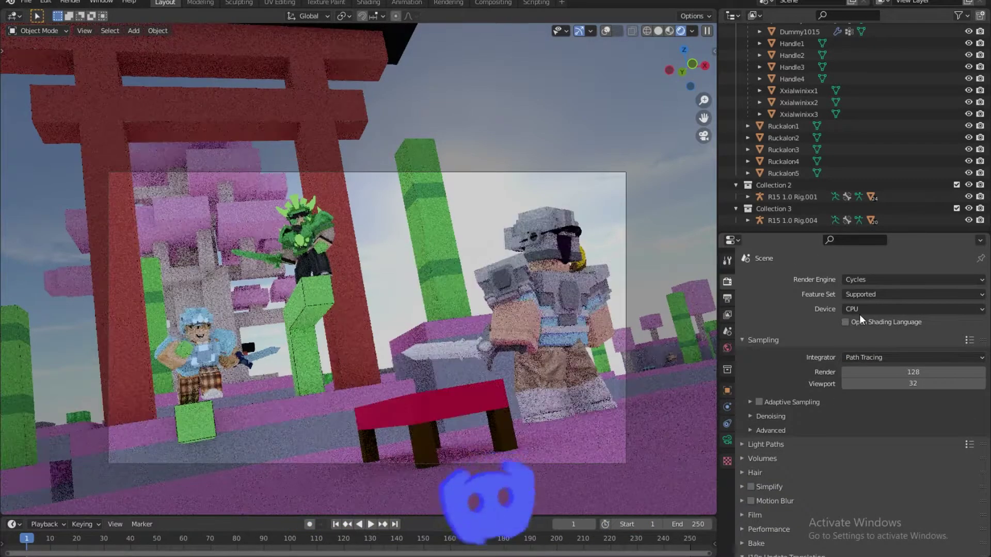
left_click(877, 308)
left_click(878, 336)
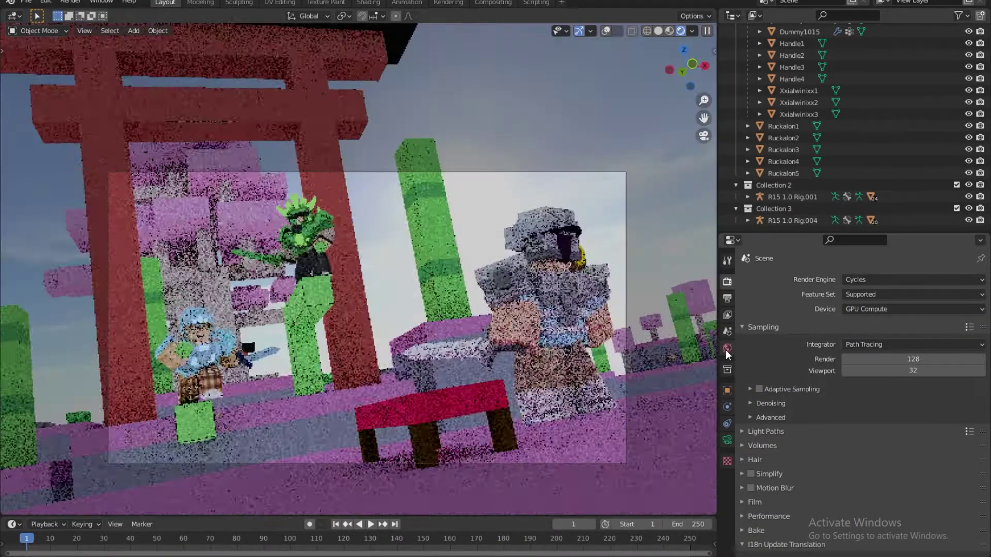
left_click(726, 349)
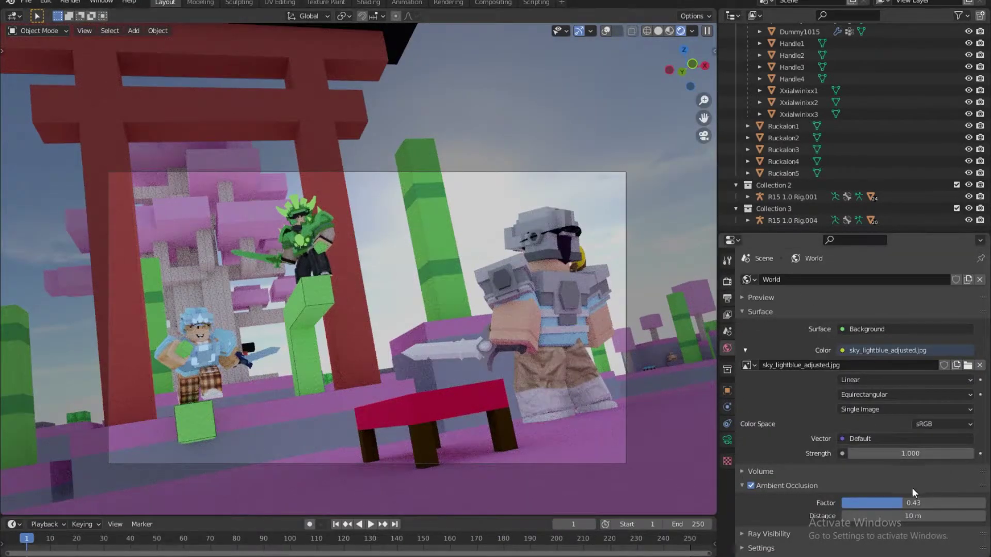
scroll(392, 318, "up", 2)
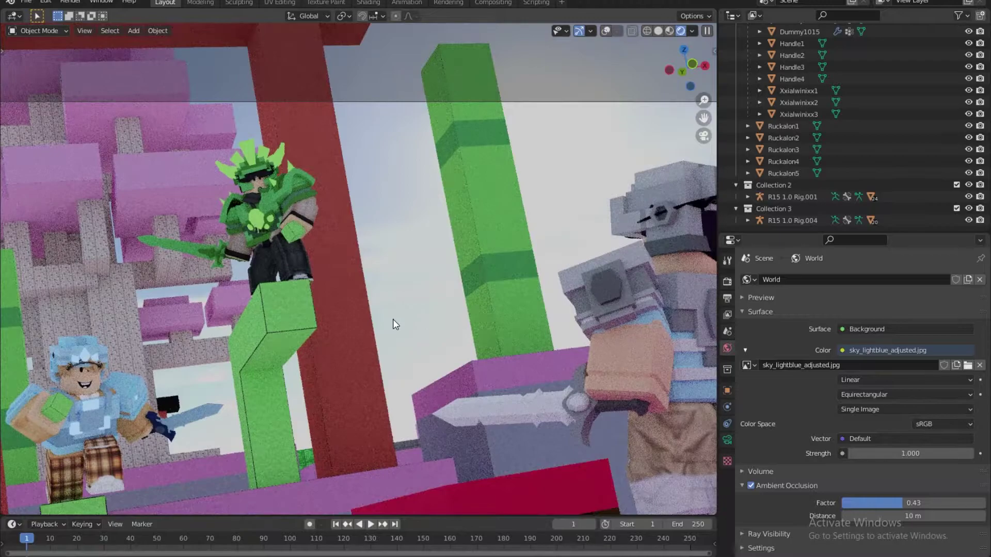
scroll(392, 319, "down", 2)
left_click_drag(420, 351, 424, 339)
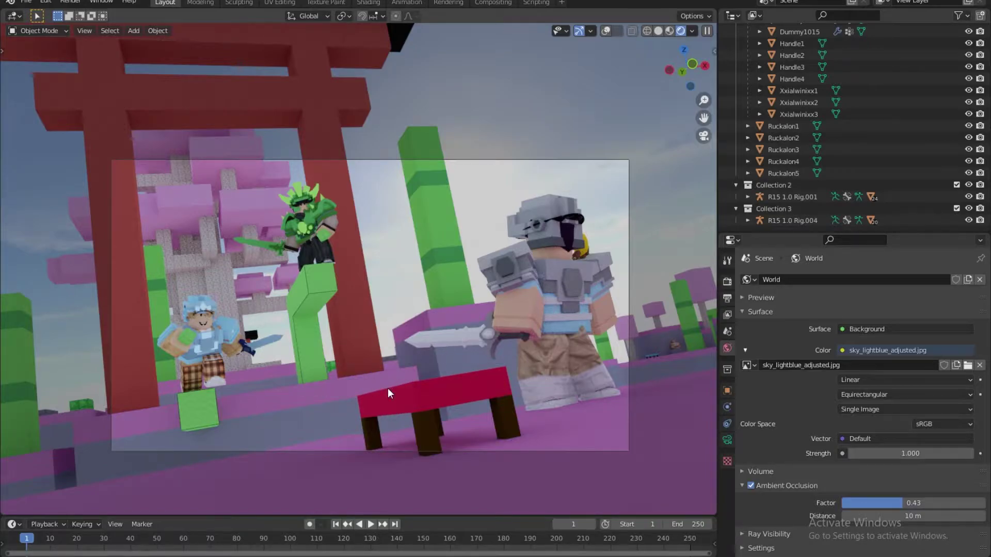
Add a sun light to the scene.
key("shift+a")
mouse_move(370, 352)
left_click(450, 375)
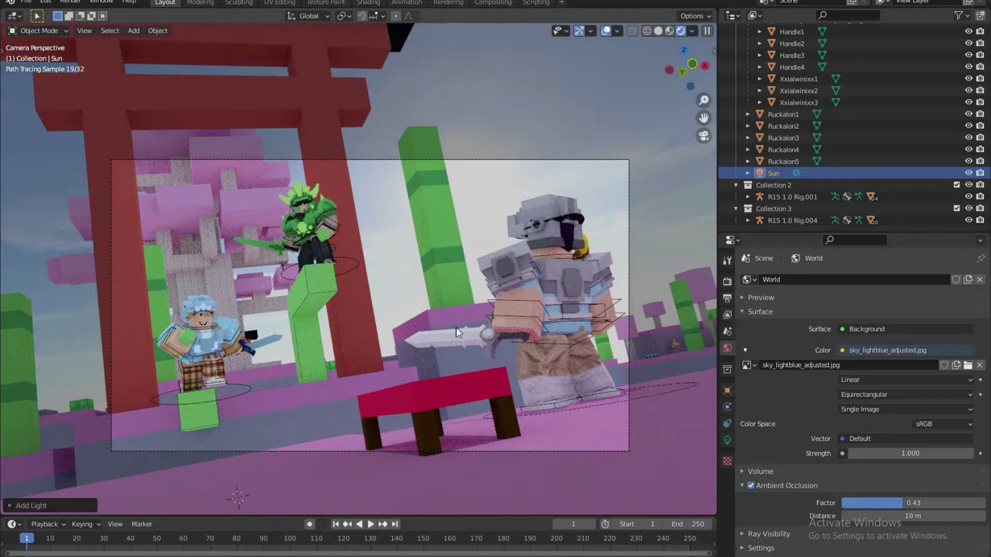
Switch to solid shading and move the sun light away from the 3D cursor to the open space beside the large torii gate.
scroll(434, 336, "down", 3)
left_click_drag(429, 358, 407, 360)
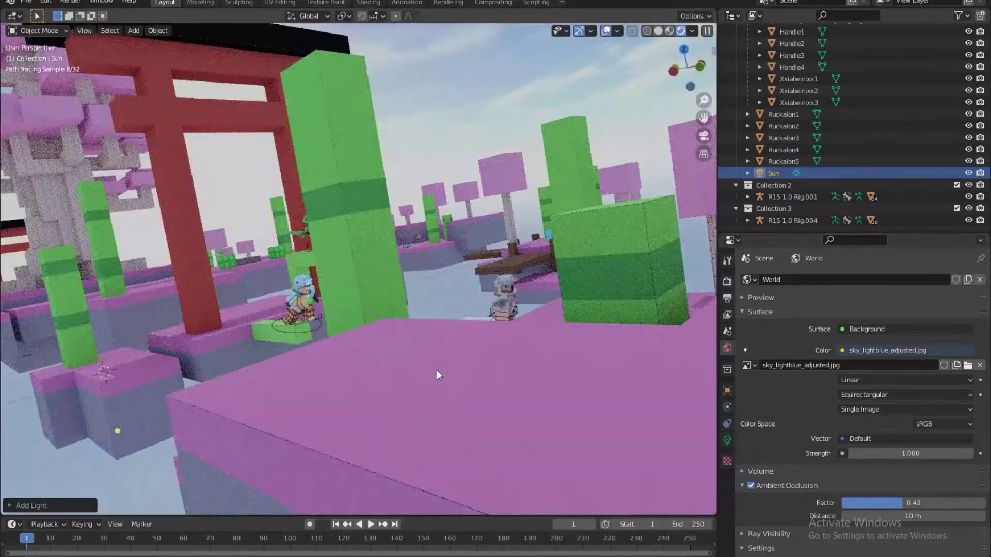
key("z")
left_click(469, 323)
left_click_drag(323, 345, 248, 355)
key("g")
left_click(454, 258)
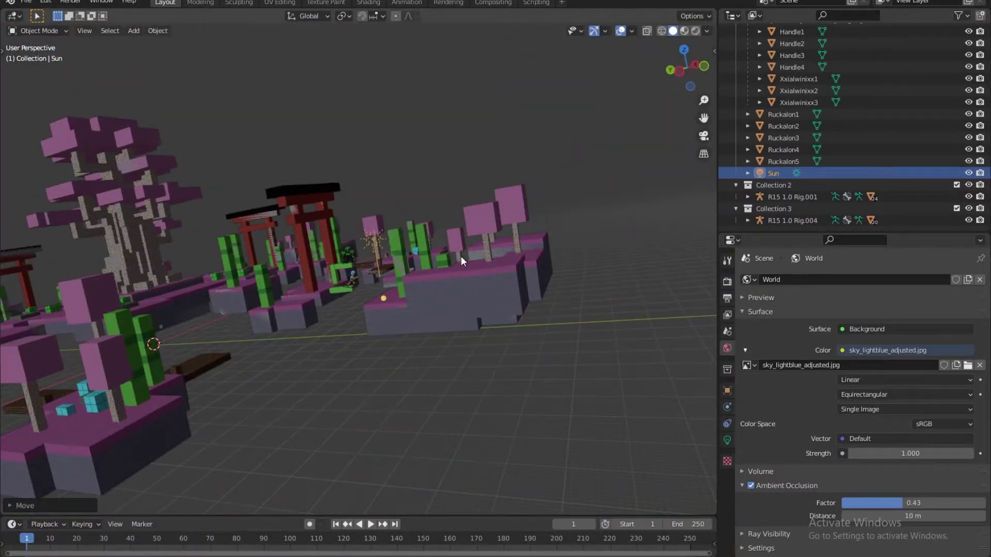
left_click_drag(455, 263, 376, 259)
scroll(376, 259, "up", 3)
key("g")
left_click(453, 277)
Reposition the sun light into the gap between the torii gate and the grey armored character, using the camera view.
left_click_drag(453, 277, 480, 238)
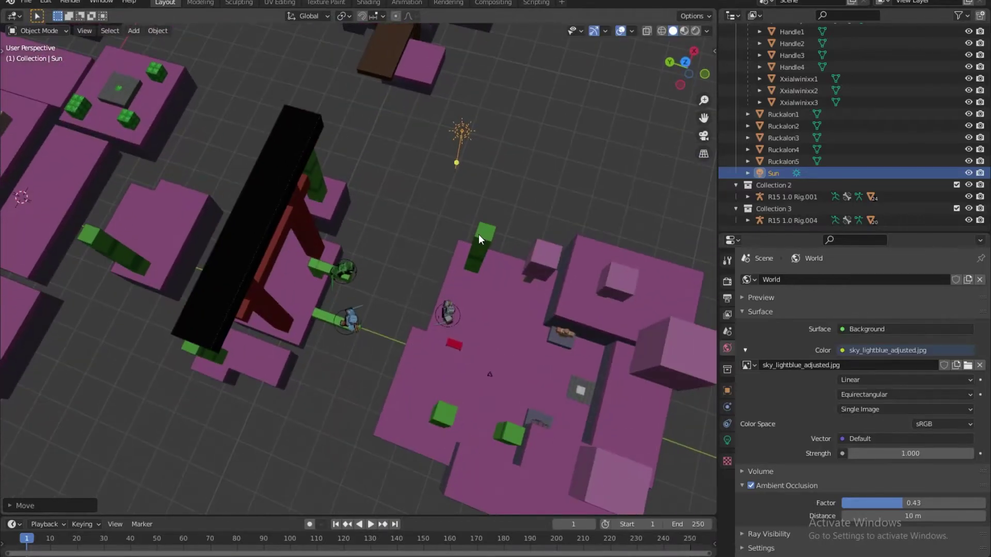
key("g")
left_click(438, 346)
key("KP_0")
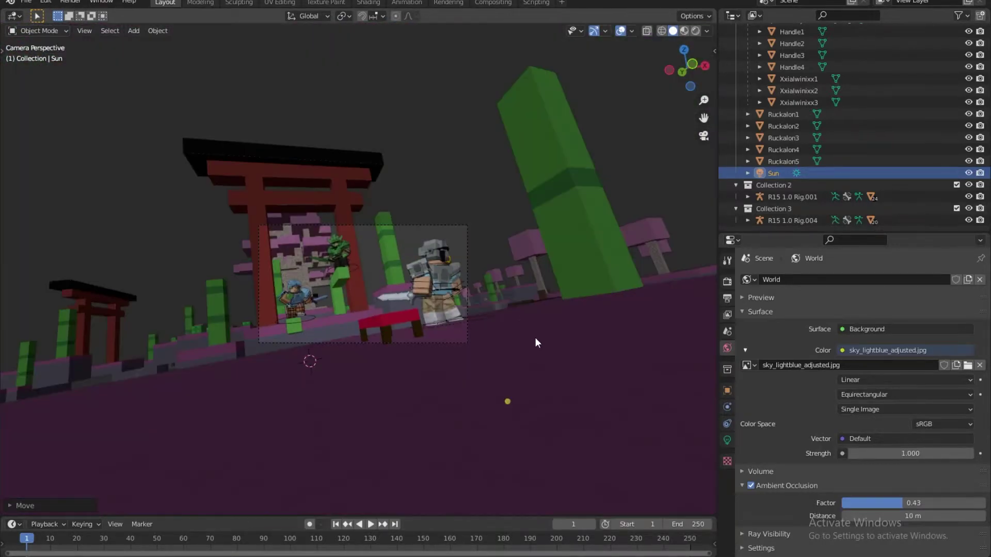
key("g")
left_click(429, 297)
key("KP_0")
Raise the sun light along the Z axis above the gap between the characters.
left_click_drag(447, 316, 546, 370)
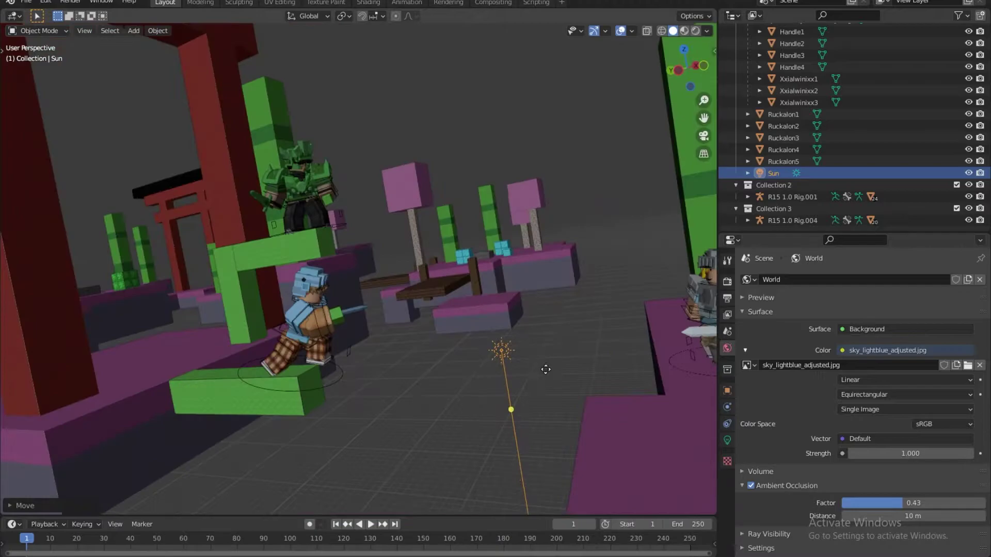
key("g")
key("z")
left_click(506, 251)
left_click_drag(506, 251, 545, 336)
Rotate the sun light freely to redirect its beam over the characters.
key("r")
key("r")
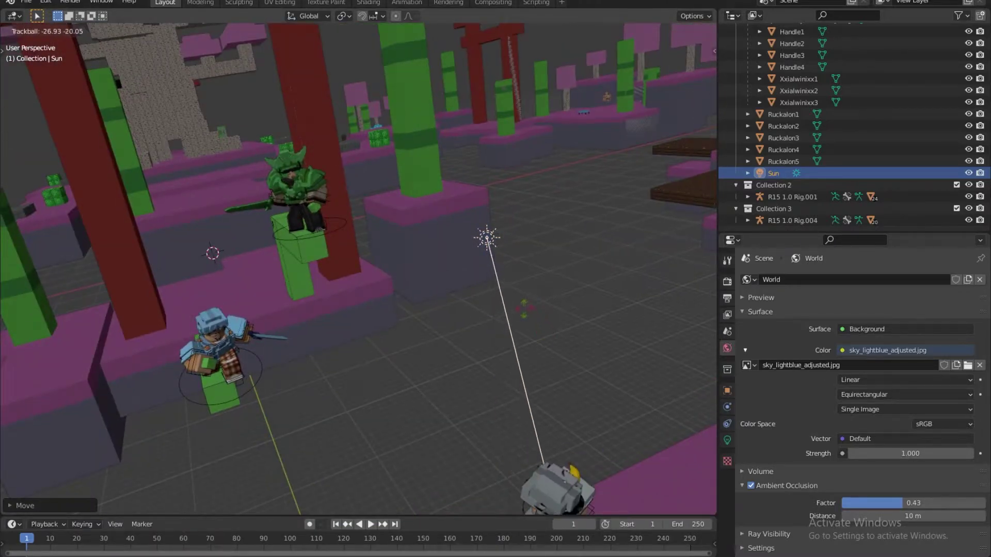
left_click(524, 308)
key("r")
left_click(541, 388)
key("shift+grave")
key("d")
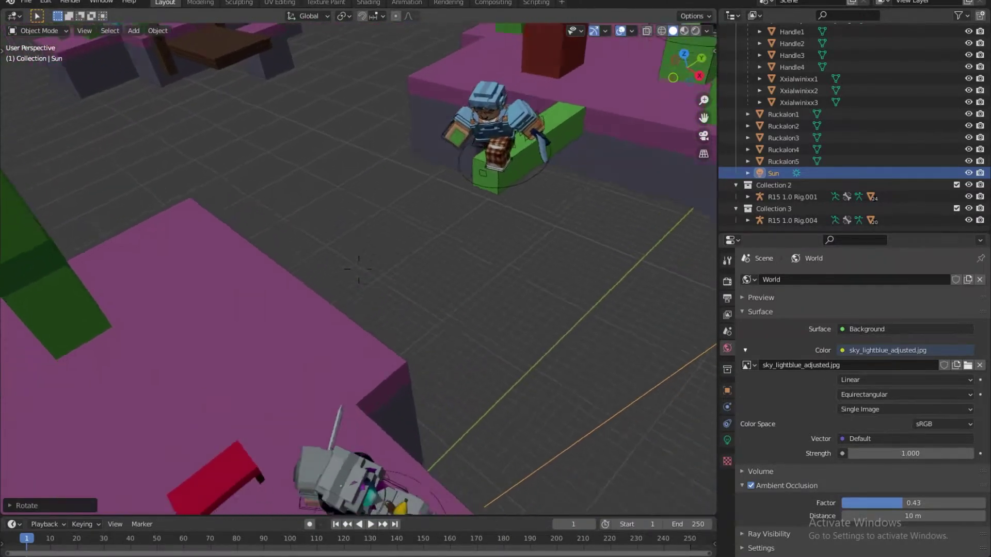
left_click_drag(358, 268, 358, 269)
key("r")
key("r")
left_click(357, 283)
Return to the camera view with rendered shading and rotate the sun light again to refine the lighting direction.
key("KP_0")
key("z")
left_click(484, 279)
scroll(590, 252, "up", 3)
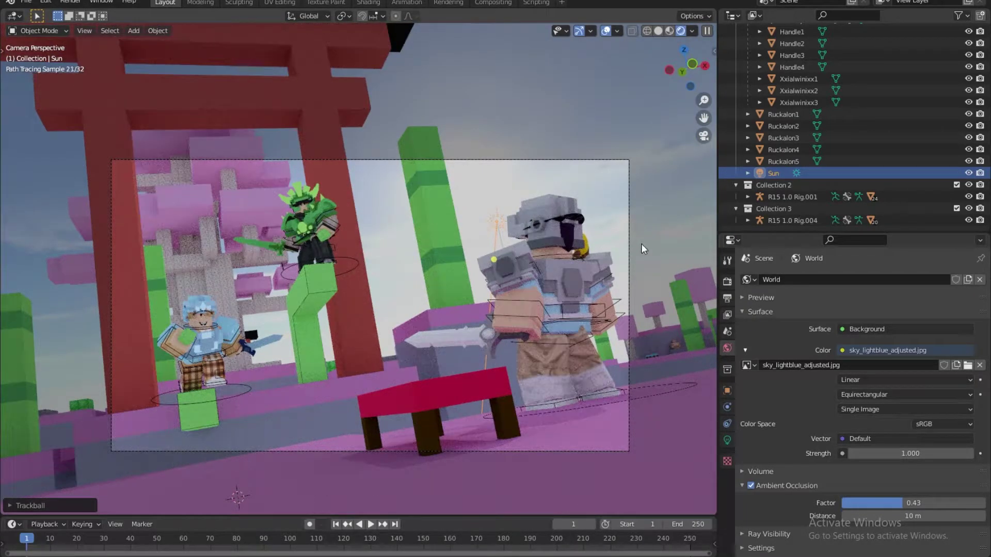
key("r")
left_click(585, 290)
Examine the characters' lighting up close, comparing solid and rendered shading in the camera view.
scroll(374, 331, "up", 2)
scroll(569, 330, "down", 3)
left_click_drag(495, 332, 439, 313)
key("z")
scroll(309, 264, "up", 4)
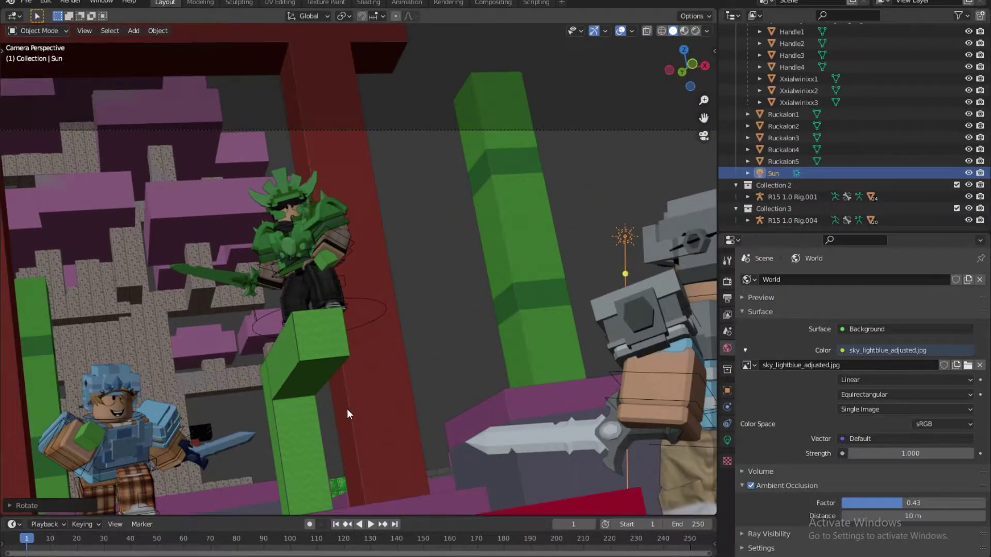
key("z")
scroll(426, 319, "down", 4)
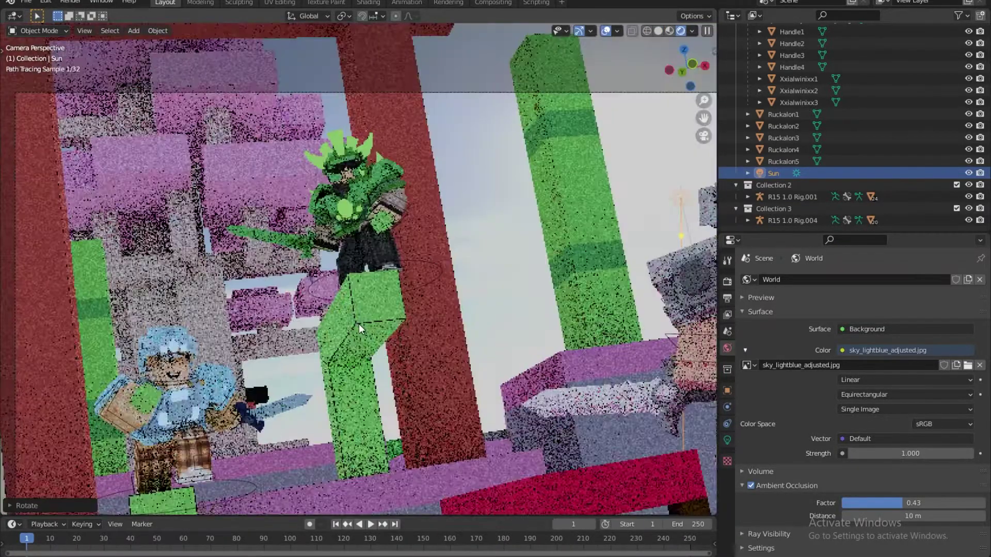
Try removing the Handle1Mtl.002 material slot from the green block under the green armored character.
left_click(358, 324)
scroll(355, 356, "up", 5)
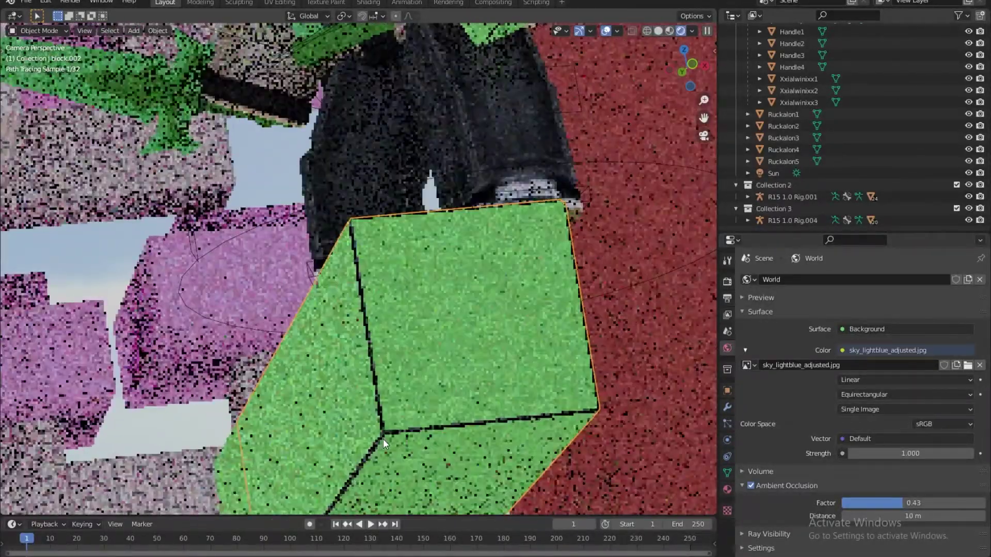
left_click(727, 490)
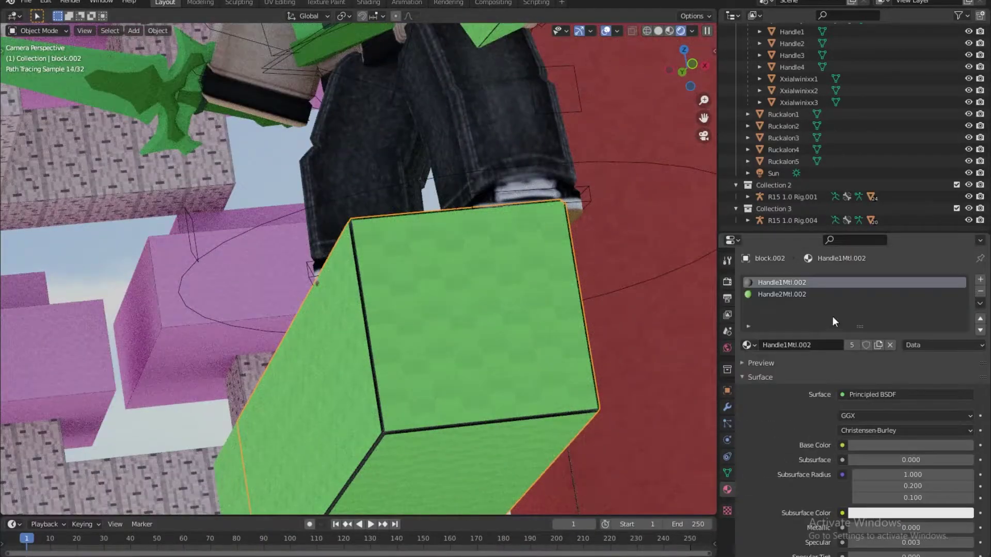
left_click(981, 292)
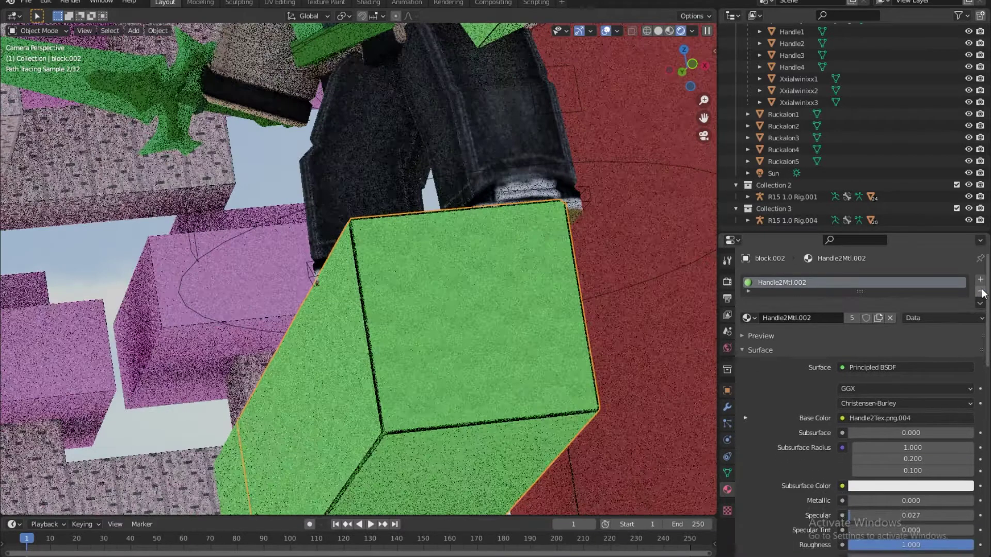
scroll(383, 404, "down", 5)
key("ctrl+z")
Compare the camera framing in solid and rendered shading and open the render settings.
key("z")
left_click(475, 375)
scroll(475, 376, "down", 5)
key("z")
left_click(553, 222)
left_click(728, 282)
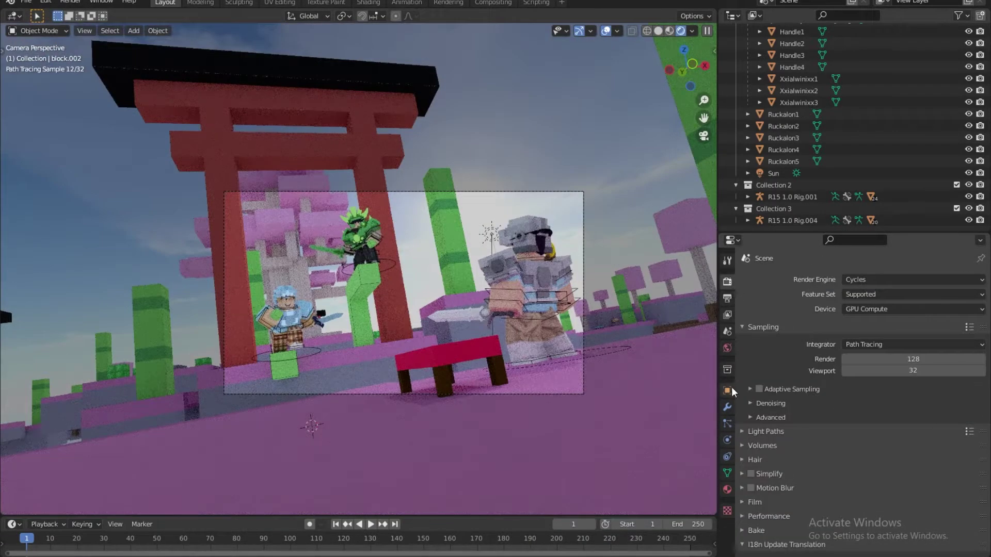
scroll(519, 352, "up", 3)
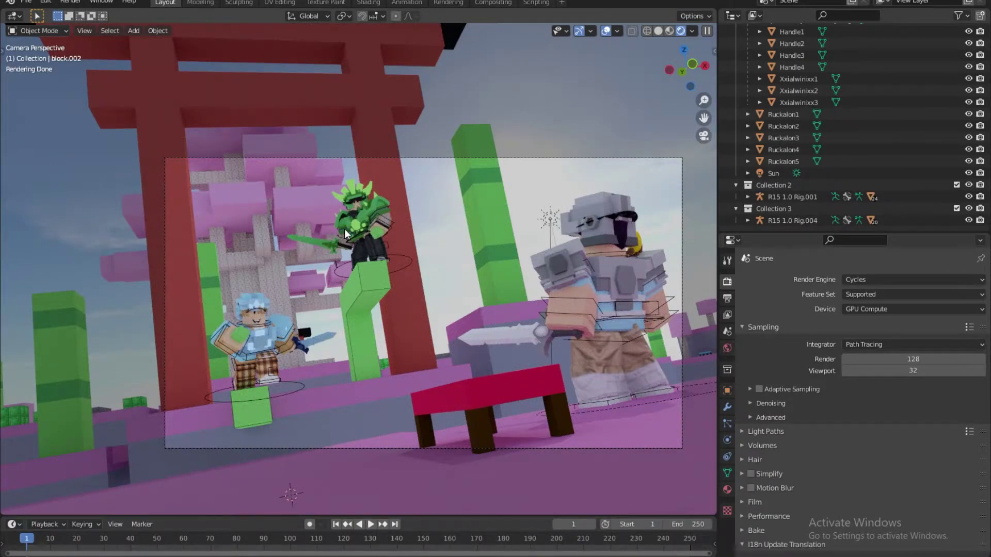
Switch to solid shading, select the camera, and set its focal length to 35 mm.
key("z")
left_click(549, 343)
left_click(681, 349)
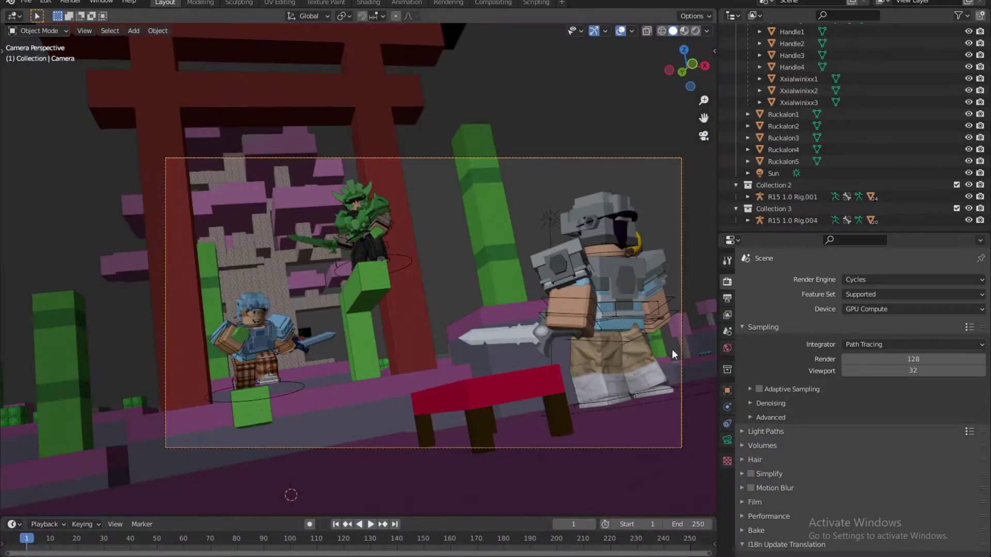
left_click(727, 440)
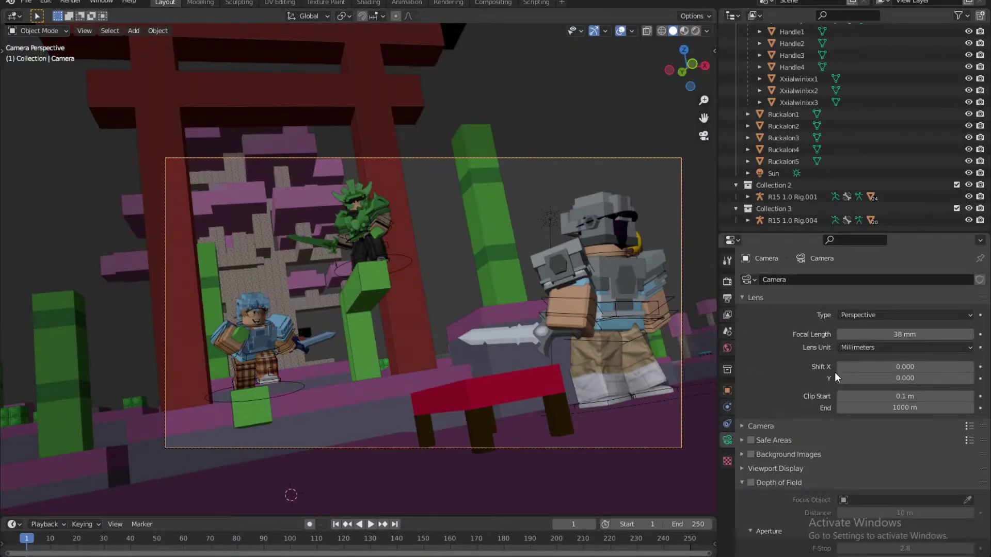
left_click(839, 334)
left_click(839, 335)
left_click(839, 334)
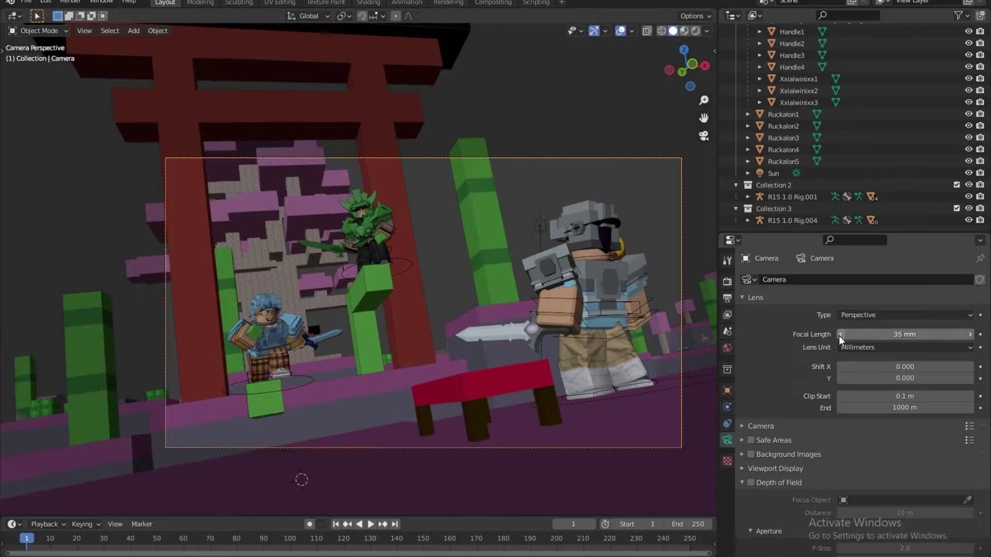
Rotate the camera slightly around the Z axis and the X axis to reframe the characters.
key("r")
key("z")
left_click(692, 316)
key("r")
key("x")
left_click(609, 316)
Shift the camera slightly along the global Z axis.
key("g")
key("g")
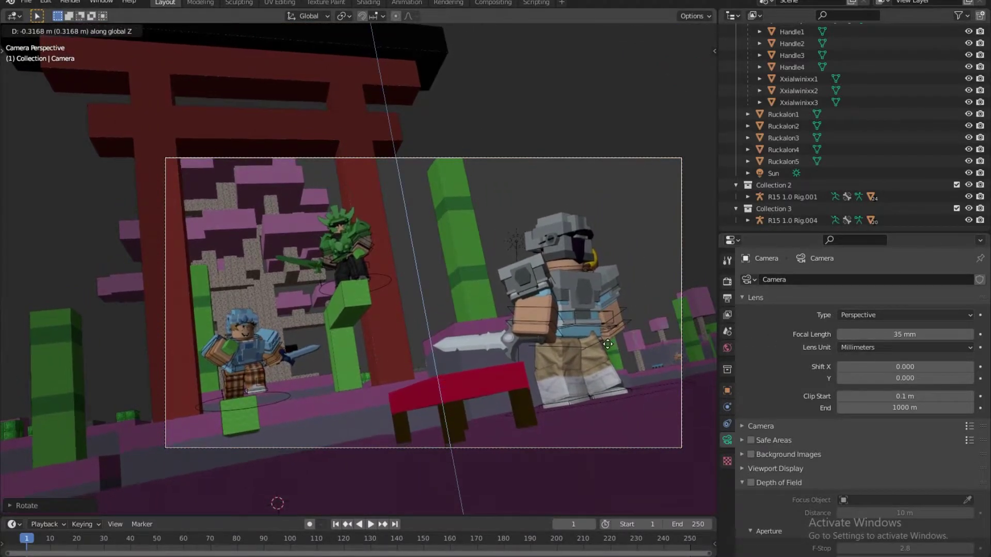
left_click(606, 336)
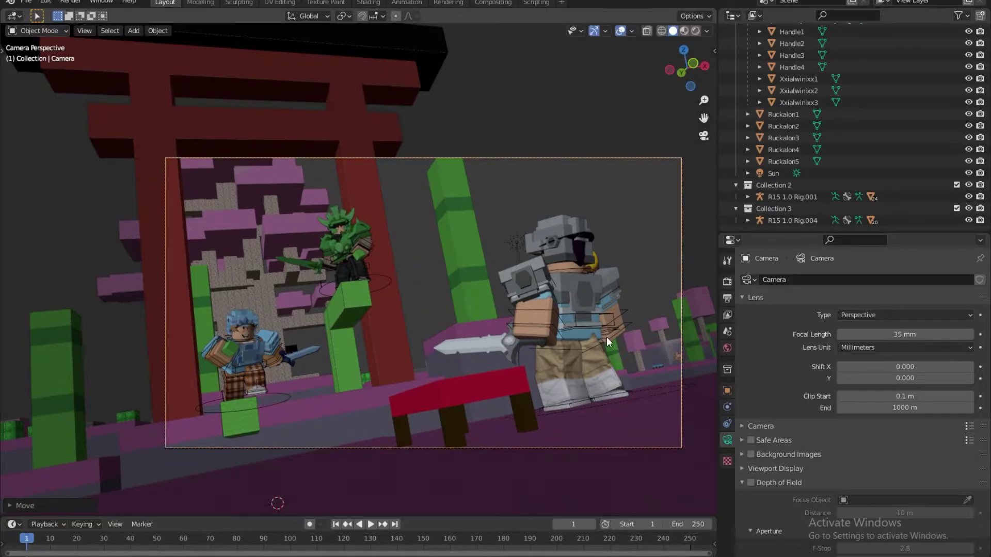
Try a camera focal length of 32 mm and return it to 35 mm.
left_click(839, 334)
left_click(839, 335)
left_click(840, 335)
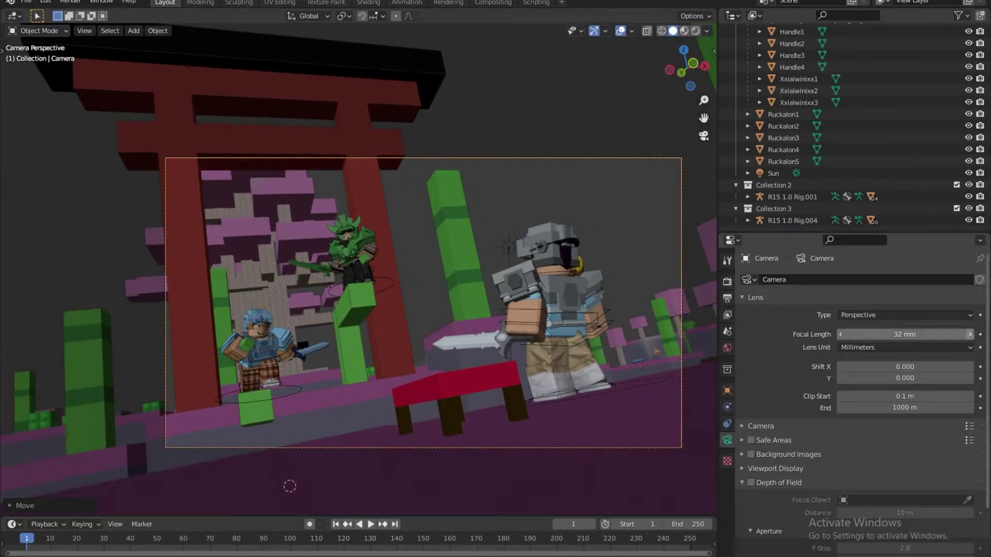
left_click(969, 335)
left_click(968, 335)
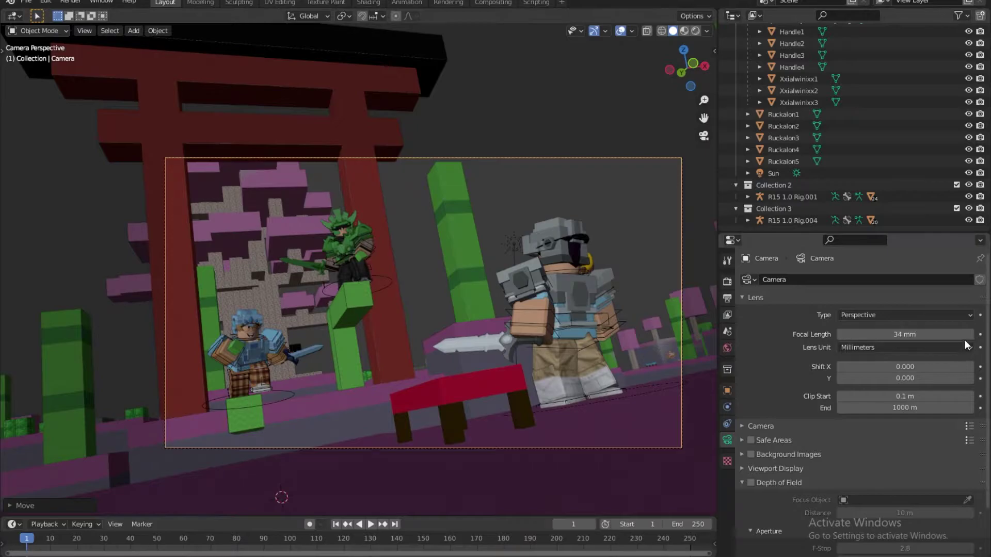
left_click(965, 336)
Shift the camera slightly along the global X axis and rotate it slightly around the global Z axis.
key("g")
key("x")
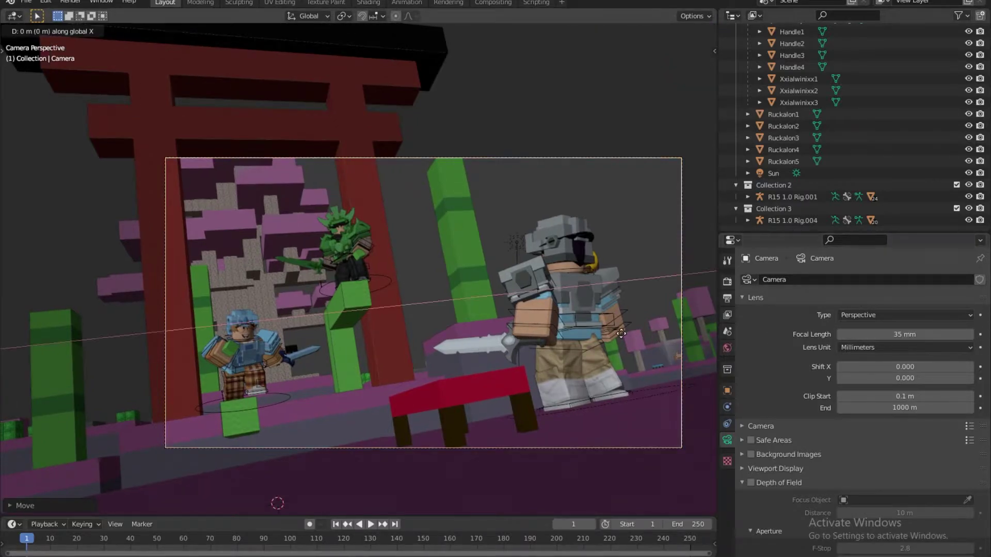
left_click(627, 333)
key("r")
key("z")
left_click(668, 335)
key("r")
key("z")
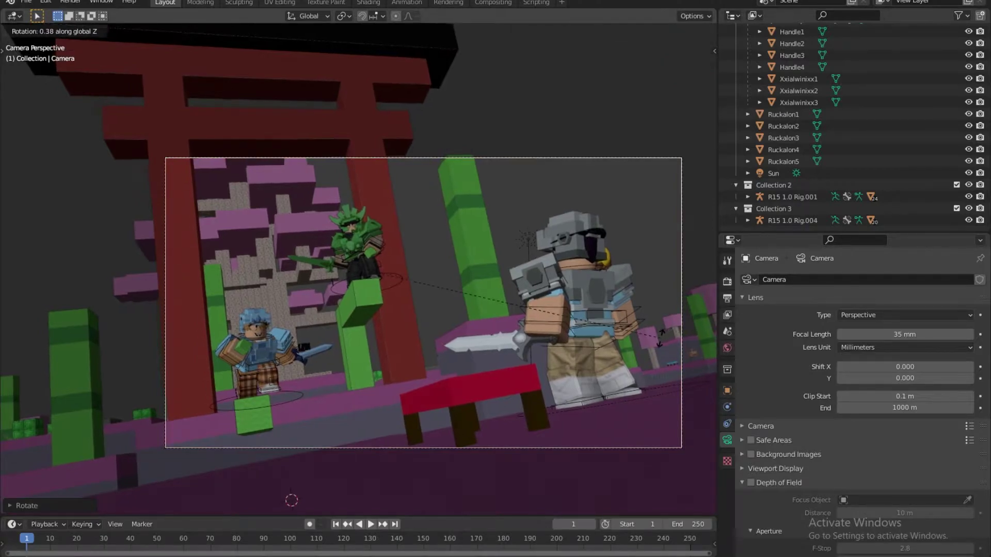
left_click(662, 340)
Check the framing in rendered shading, then return to solid and lower the camera about 0.2 m along global Z.
key("z")
left_click(596, 316)
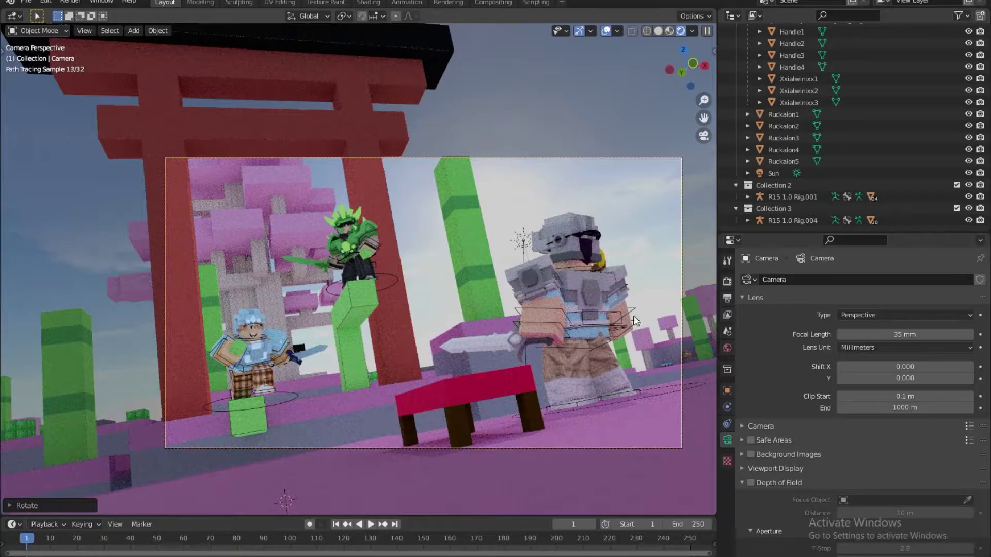
key("z")
left_click(492, 389)
key("g")
key("z")
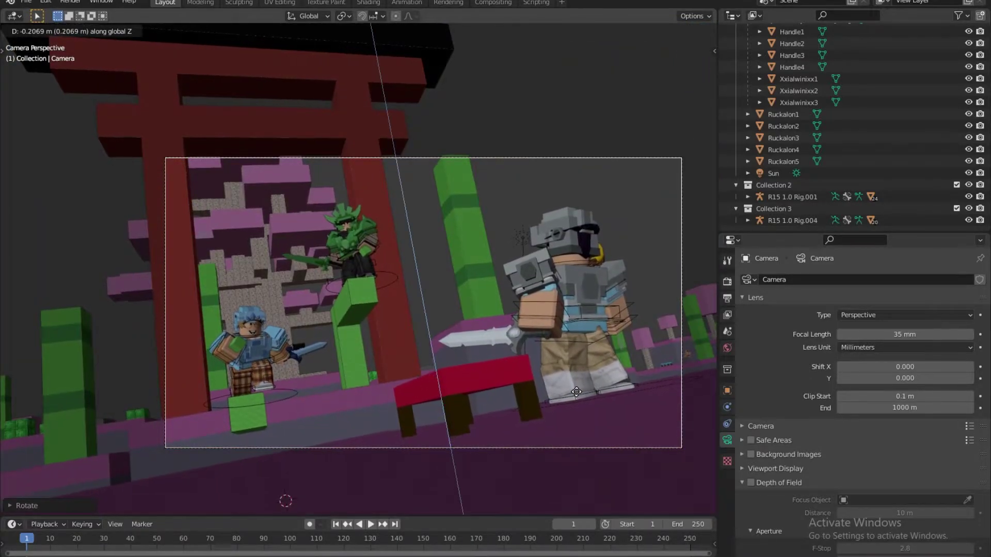
left_click(564, 296)
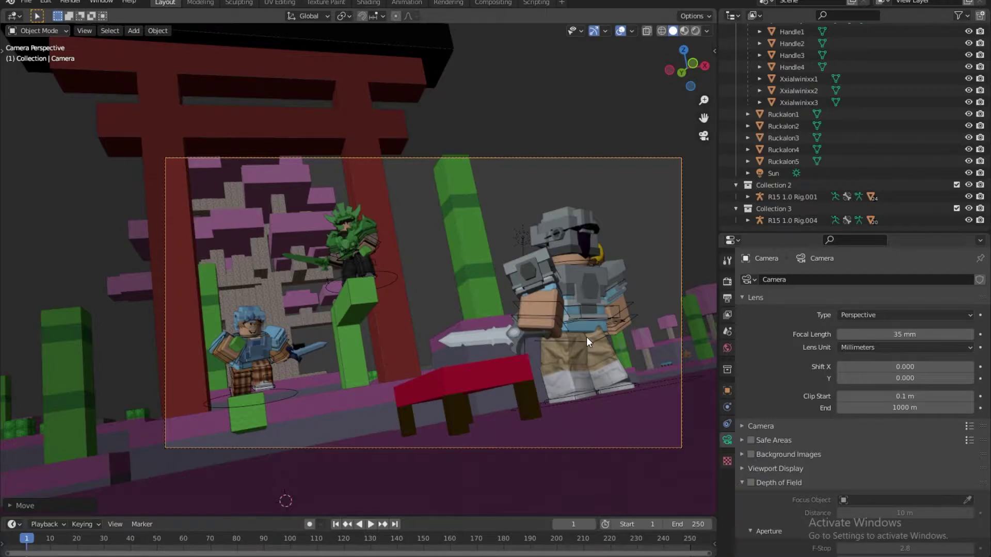
Examine the camera framing up close and review the Cycles render sampling settings.
scroll(405, 332, "up", 5)
left_click_drag(241, 410, 451, 237)
scroll(451, 238, "up", 2)
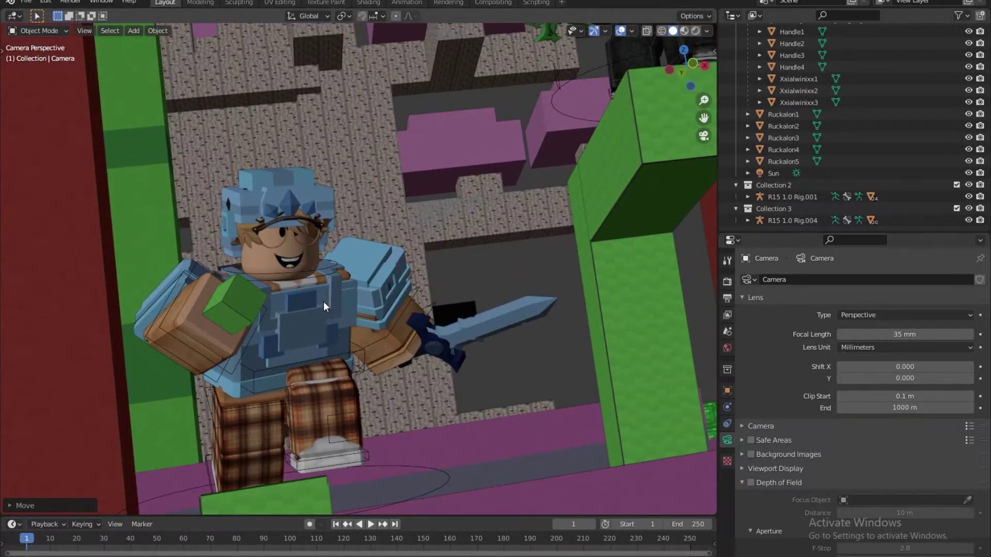
scroll(323, 301, "down", 8)
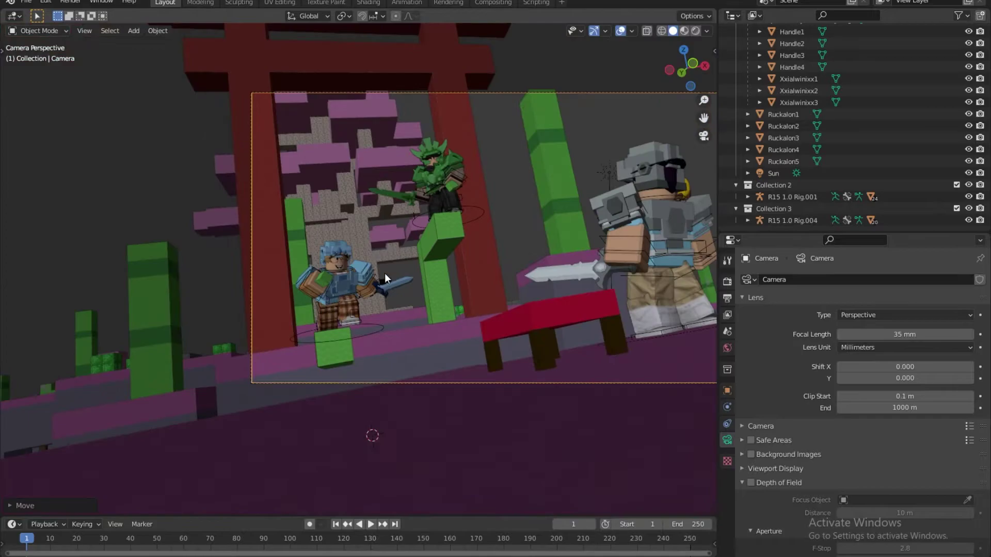
scroll(272, 322, "up", 1)
left_click(727, 281)
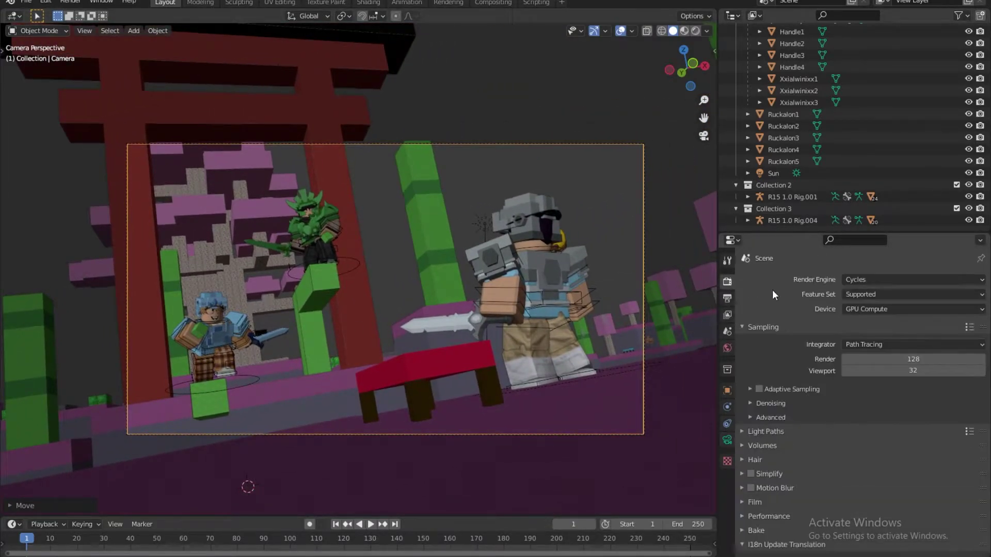
scroll(856, 381, "down", 3)
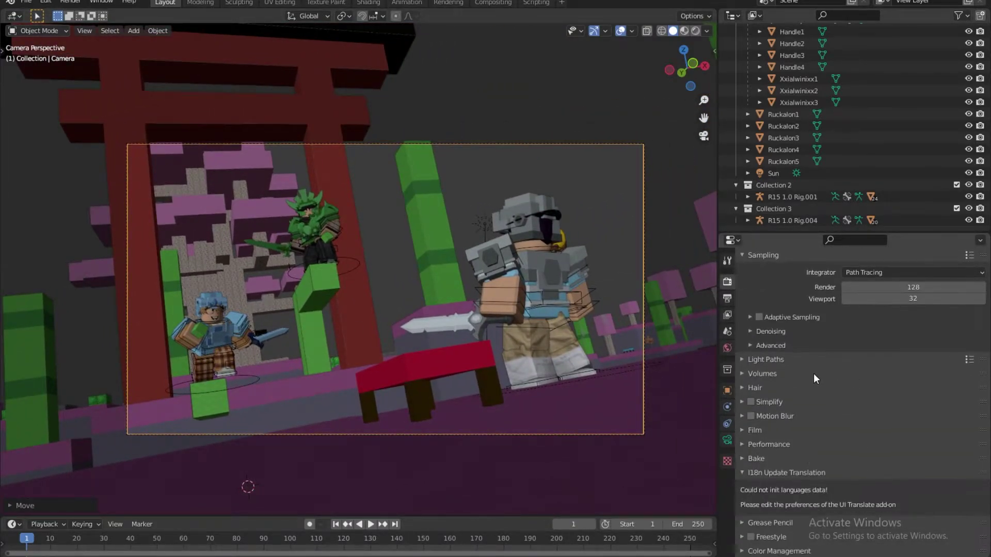
Enable compositing nodes and insert a Denoise node between the Render Layers and Composite nodes.
left_click(494, 4)
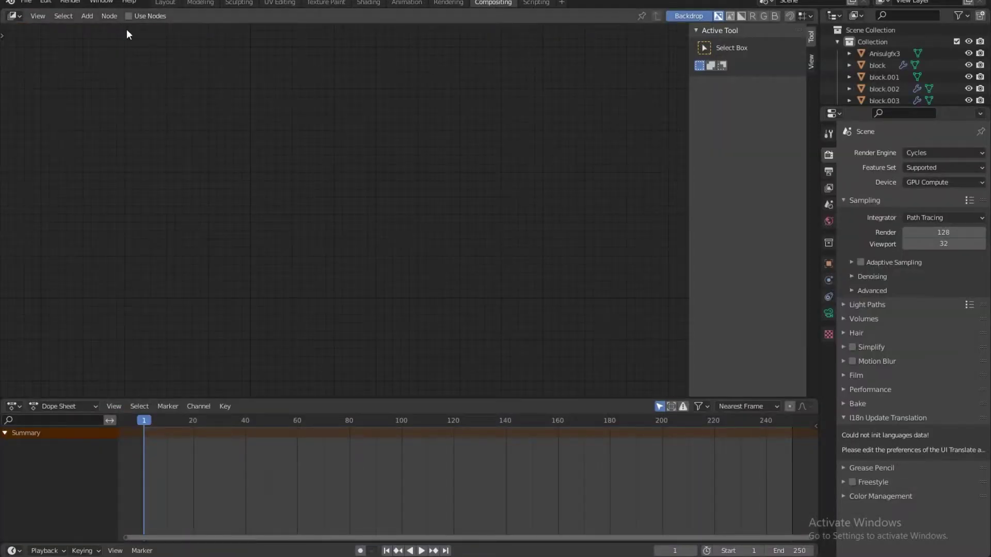
left_click(135, 18)
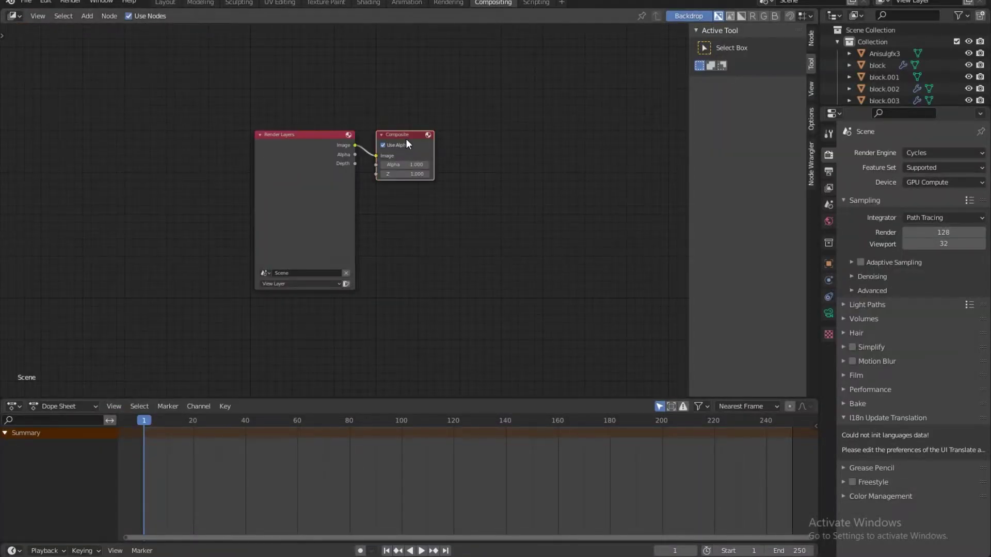
left_click_drag(406, 139, 527, 155)
key("shift+a")
type("den")
left_click(575, 183)
left_click(418, 157)
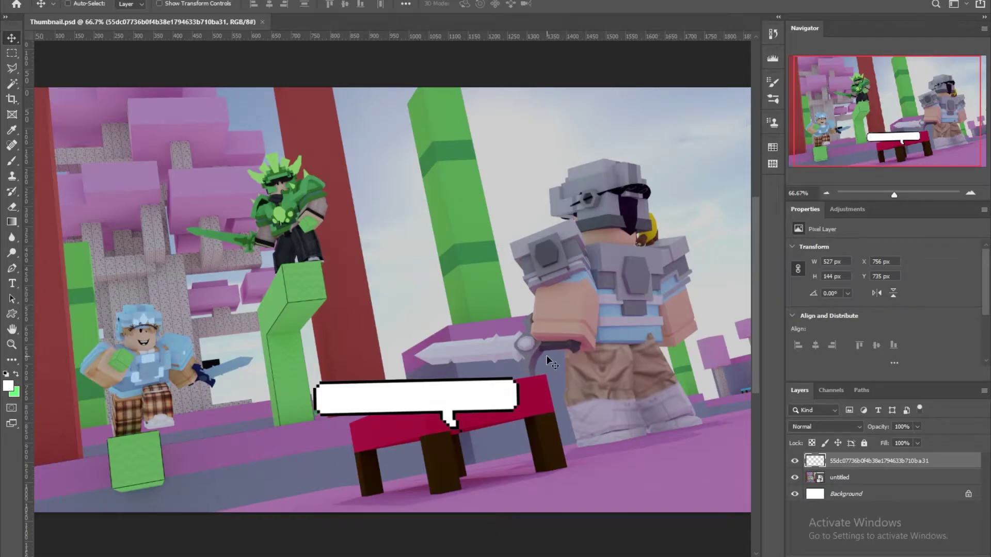
Switch to Thumbnail.psd in Photoshop, shift the speech-bubble layer about 25 px to the left and hide it.
left_click_drag(551, 361, 538, 362)
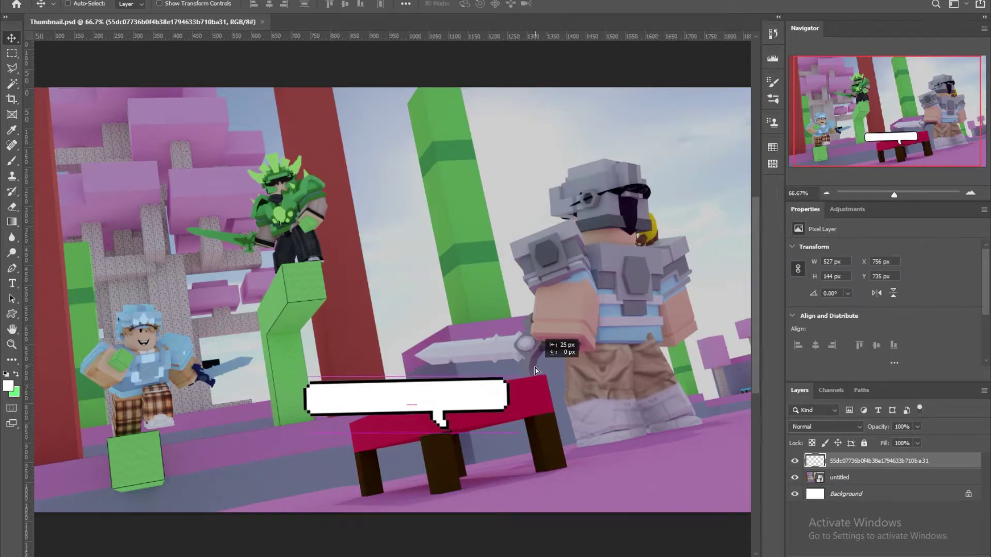
left_click(795, 461)
Create an empty layer above the untitled render layer and place it in a new group.
left_click(840, 480)
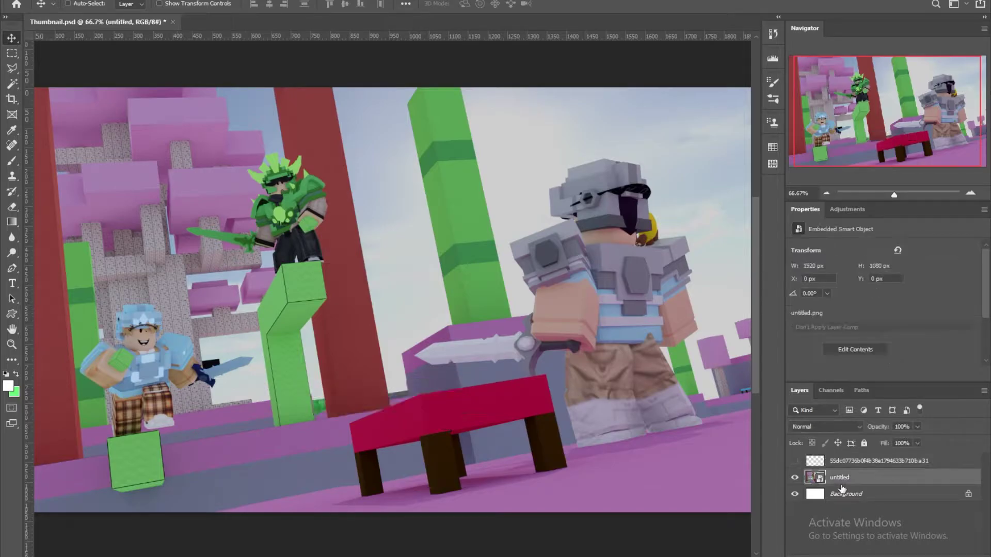
left_click(847, 210)
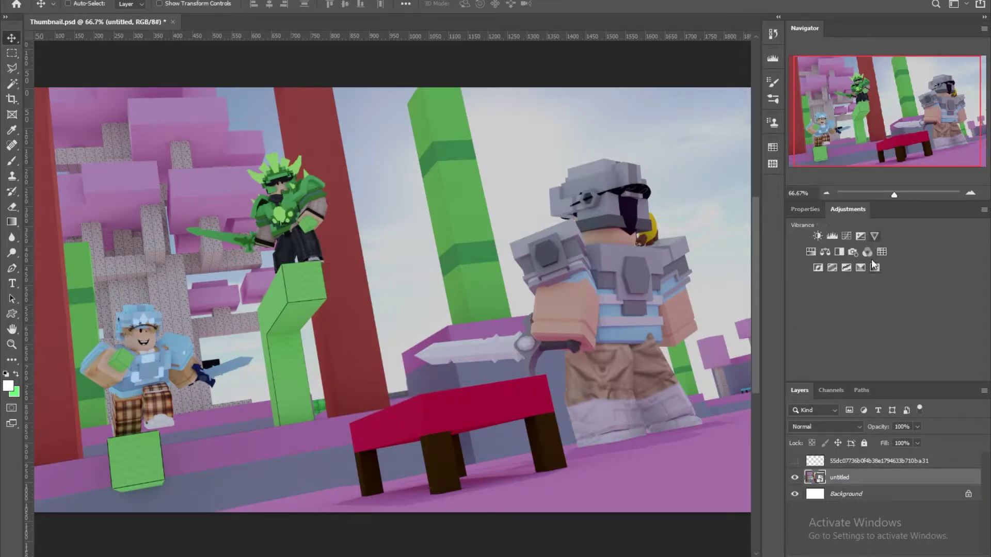
key("ctrl+shift+alt+n")
key("ctrl+g")
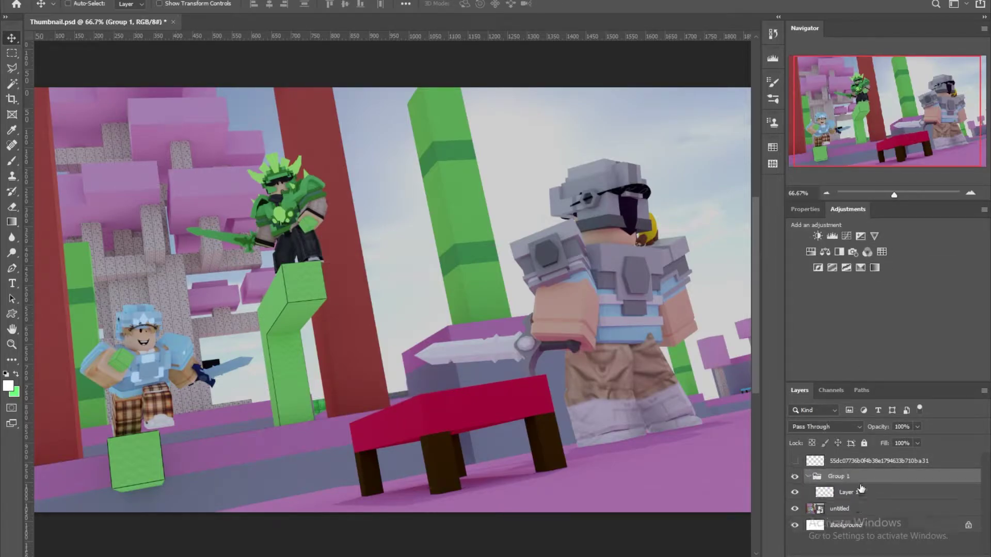
Add a Vibrance adjustment with saturation +37 inside the group and compare the image with and without it.
left_click(874, 236)
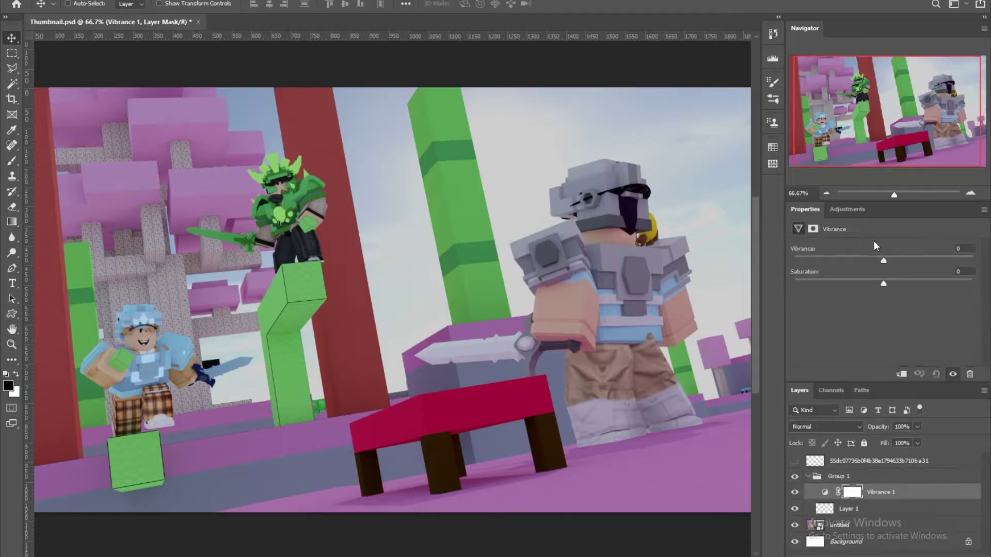
left_click_drag(891, 278, 923, 283)
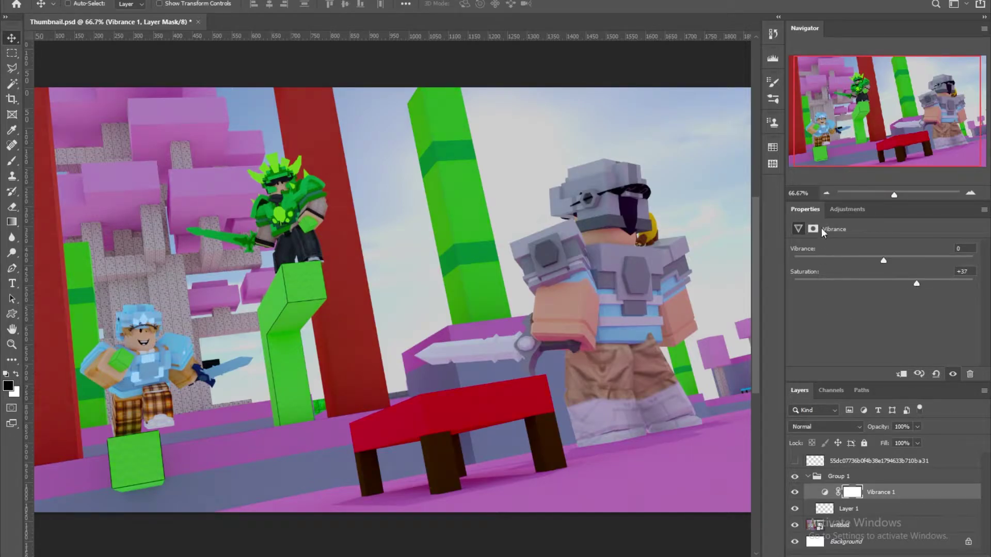
left_click(845, 210)
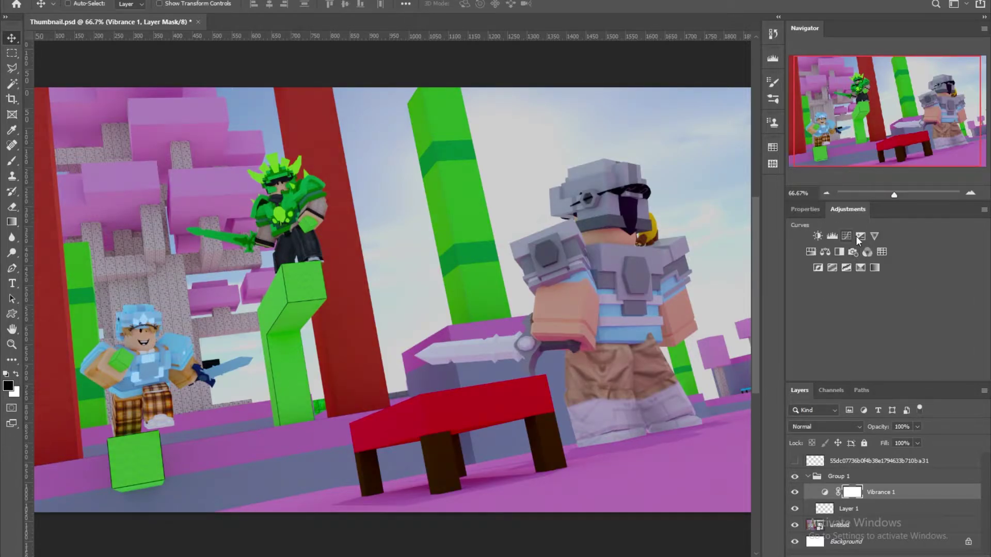
left_click(795, 493)
left_click(795, 493)
left_click(796, 493)
left_click(795, 494)
Add a Black & White adjustment blended as Luminosity, with Blues -17, Magentas 112 and 73% opacity.
left_click(839, 253)
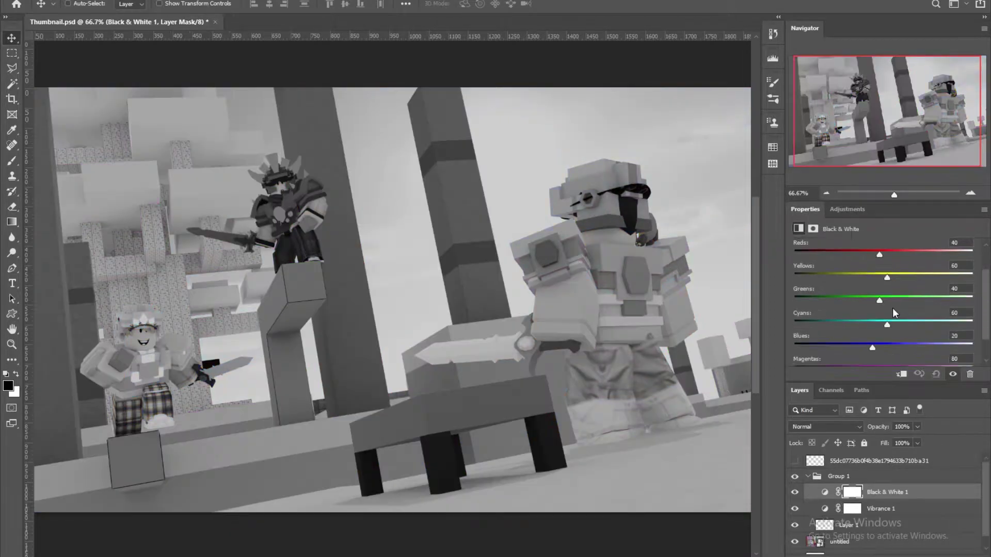
left_click(828, 420)
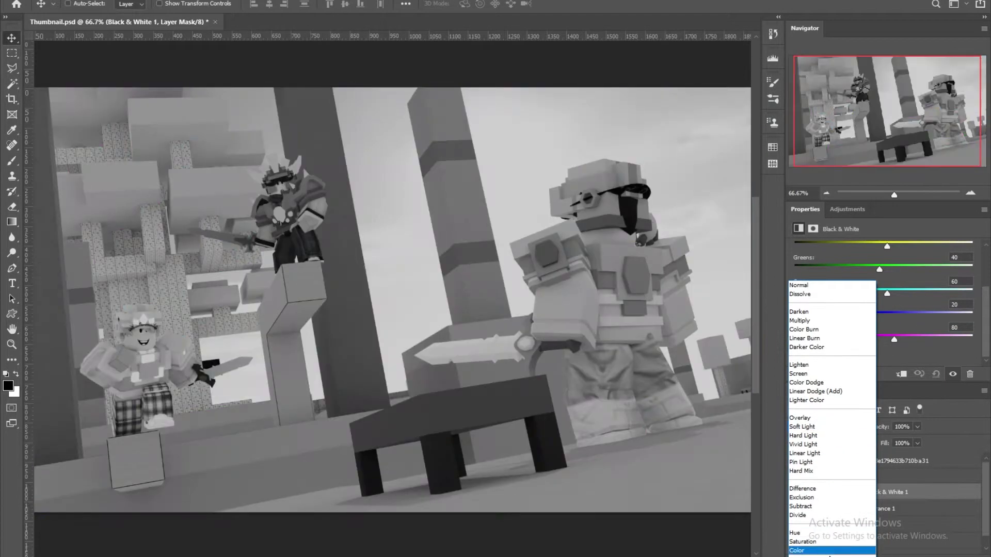
left_click(826, 551)
left_click_drag(893, 315, 906, 343)
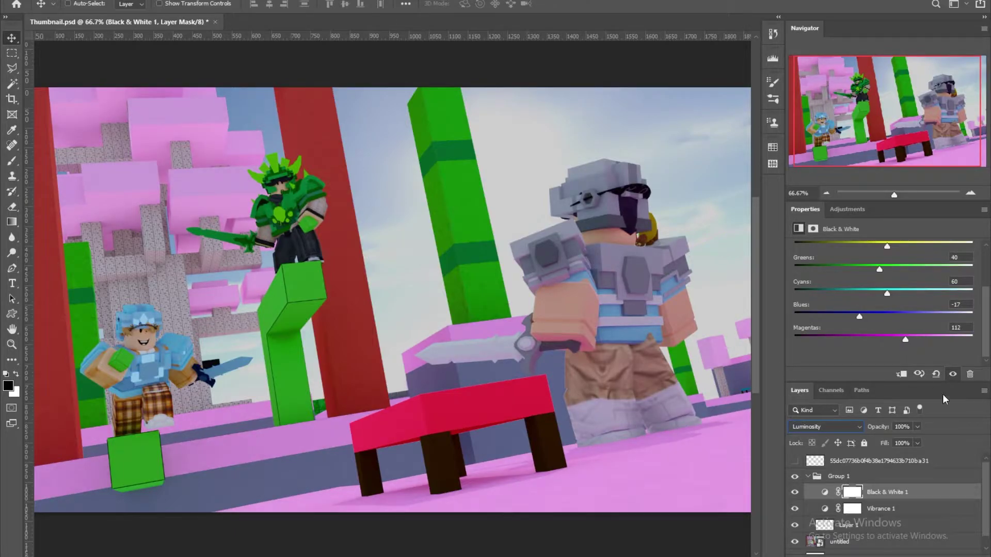
left_click(918, 427)
left_click_drag(905, 442, 903, 443)
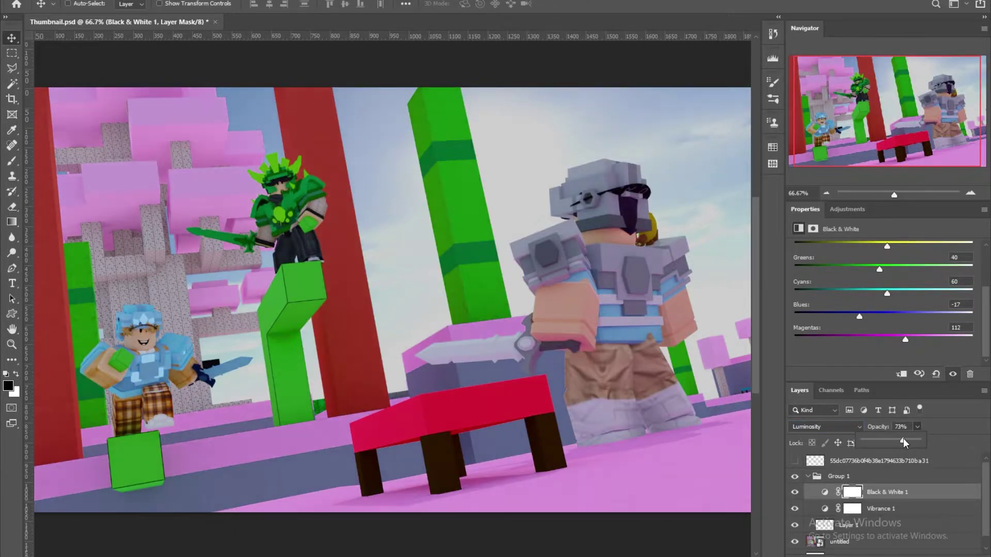
Add a Color Balance adjustment with midtones at -22, -11 and +8, and set its opacity to 78%.
left_click(846, 210)
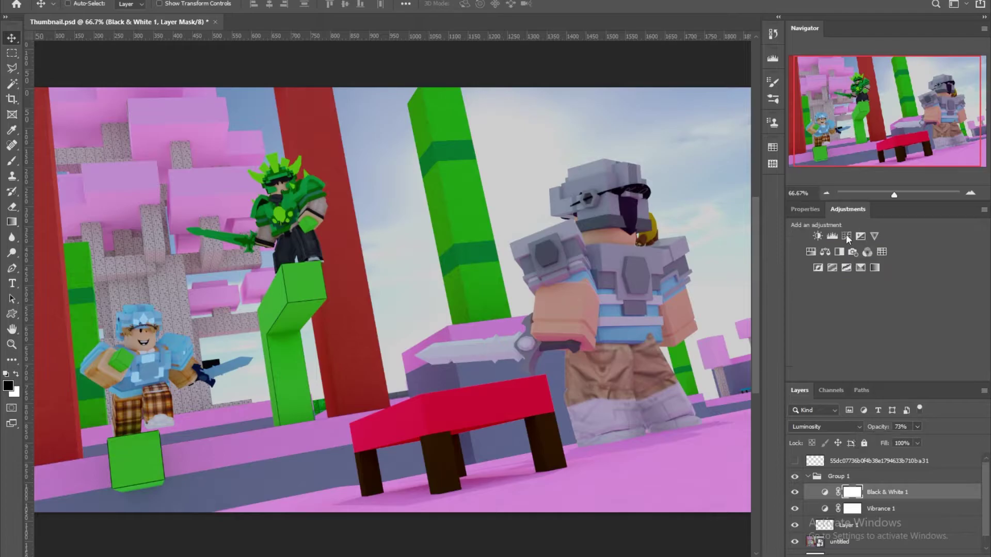
left_click(825, 253)
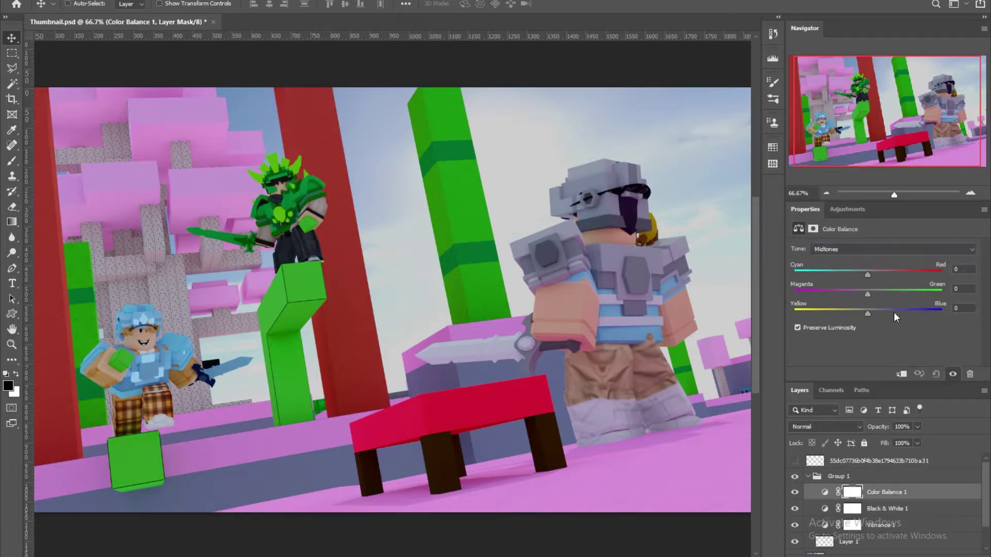
left_click_drag(850, 269, 865, 273)
left_click_drag(867, 313, 887, 312)
left_click(917, 426)
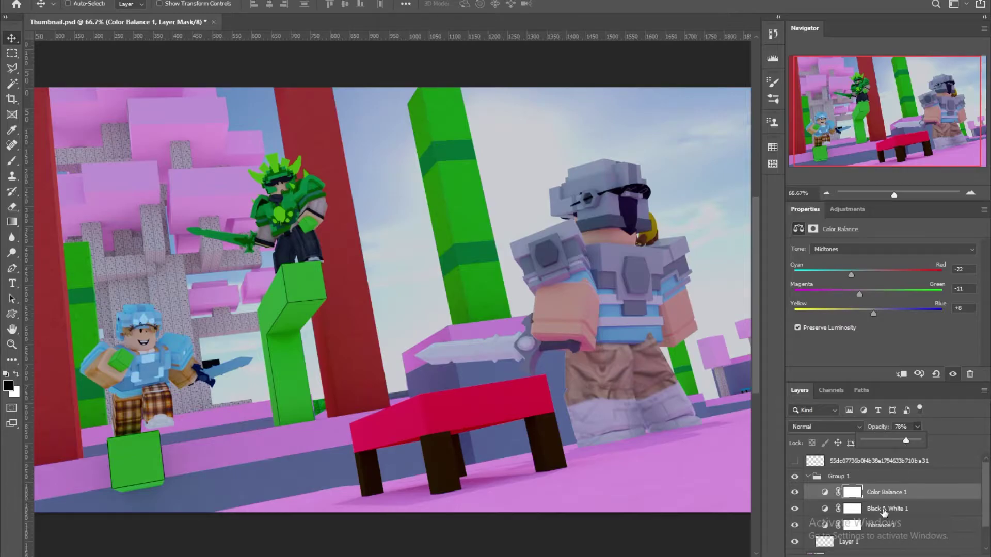
left_click(888, 481)
Create a new layer at the top of the group and set the foreground color to a bright sky blue.
key("ctrl+shift+alt+n")
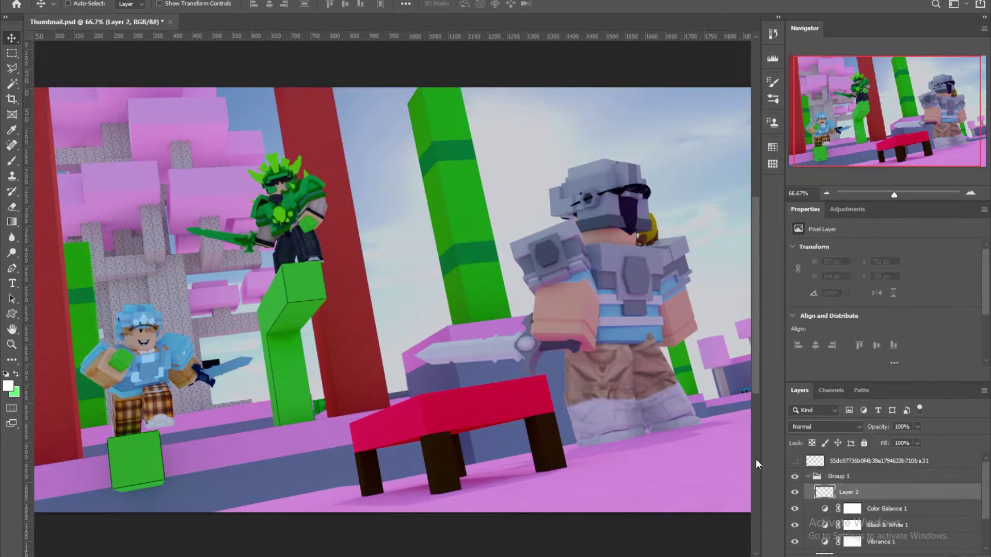
key("i")
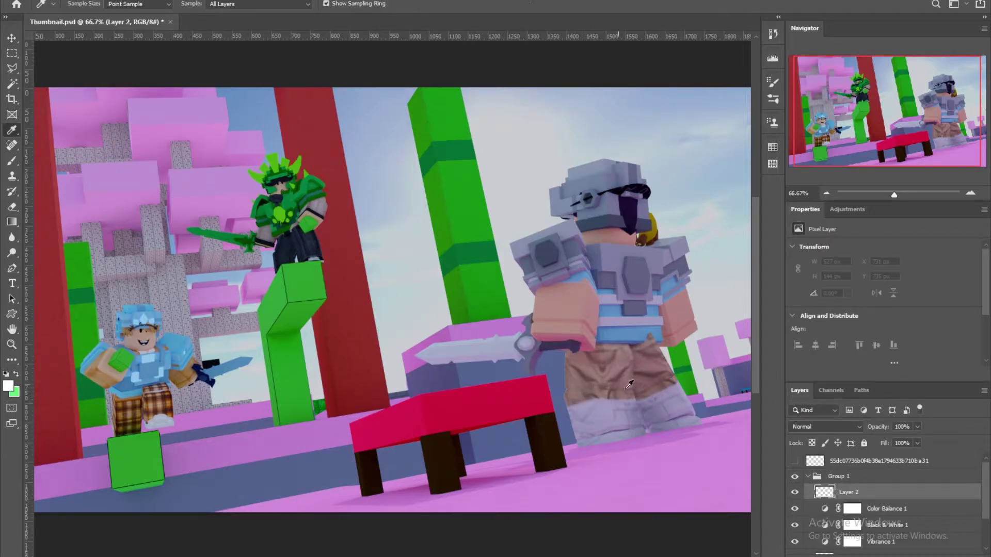
left_click(8, 387)
mouse_move(746, 172)
left_mouse_down()
mouse_move(748, 158)
mouse_move(747, 178)
left_mouse_up()
mouse_move(695, 138)
left_mouse_down()
mouse_move(741, 83)
mouse_move(658, 96)
mouse_move(697, 110)
left_mouse_up()
left_click(849, 108)
Enlarge the brush to 250 px, undo a hard-edged trial stroke on the sky and choose the Soft Round brush.
key("b")
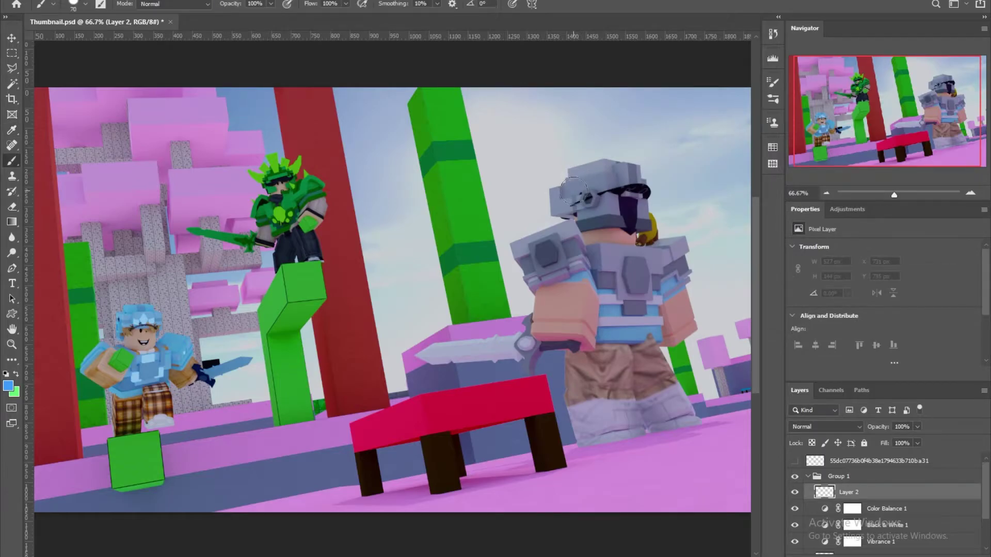
key("bracketright")
key("bracketright")
key("bracketright")
key("bracketright")
key("bracketright")
key("bracketright")
left_click_drag(697, 123, 620, 111)
key("ctrl+z")
right_click(649, 130)
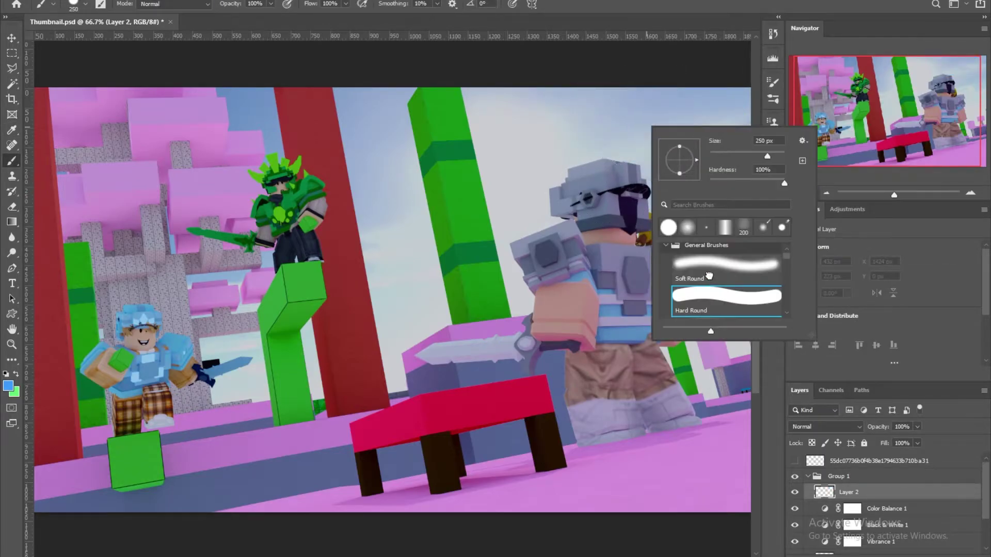
left_click(709, 276)
Paint soft blue over the sky around the pillars and large character, blending the layer as Soft Light at 90% opacity.
mouse_move(515, 210)
left_mouse_down()
mouse_move(505, 125)
mouse_move(576, 93)
mouse_move(703, 109)
mouse_move(547, 117)
mouse_move(534, 135)
mouse_move(616, 125)
mouse_move(694, 131)
mouse_move(730, 194)
mouse_move(729, 110)
mouse_move(735, 206)
mouse_move(690, 152)
mouse_move(691, 202)
mouse_move(705, 197)
mouse_move(734, 260)
mouse_move(743, 321)
mouse_move(723, 275)
left_mouse_up()
mouse_move(380, 106)
left_mouse_down()
mouse_move(387, 210)
mouse_move(413, 290)
mouse_move(394, 295)
left_mouse_up()
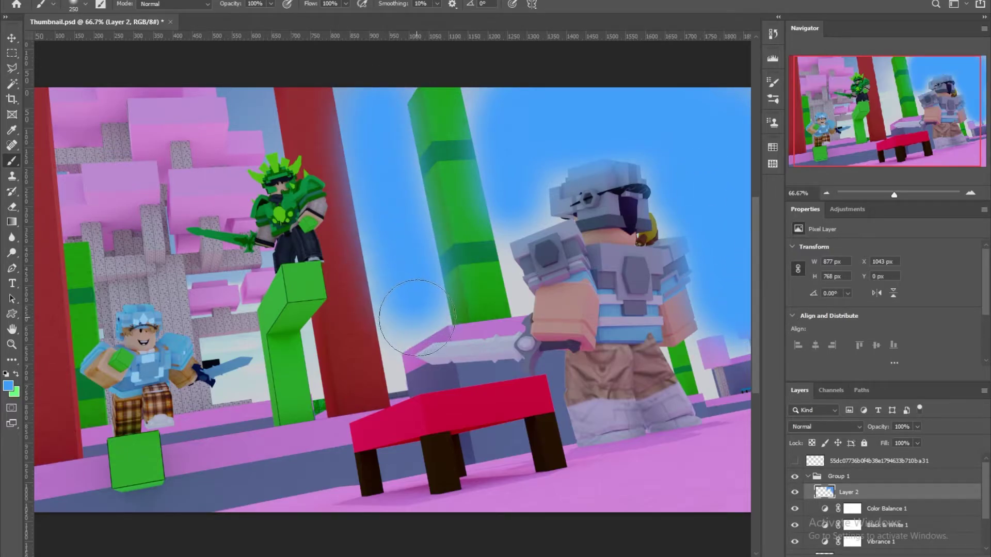
left_click(829, 426)
left_click(828, 426)
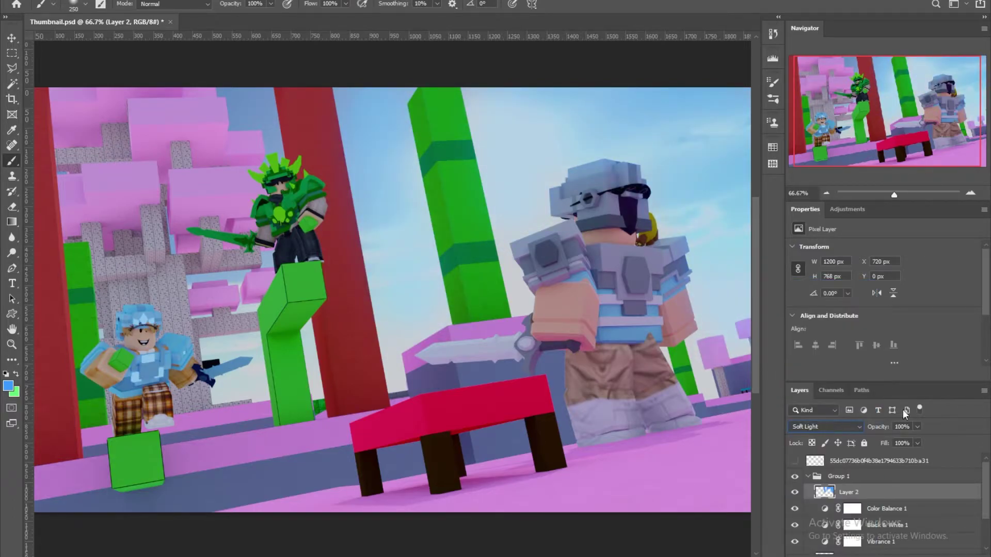
left_click(917, 427)
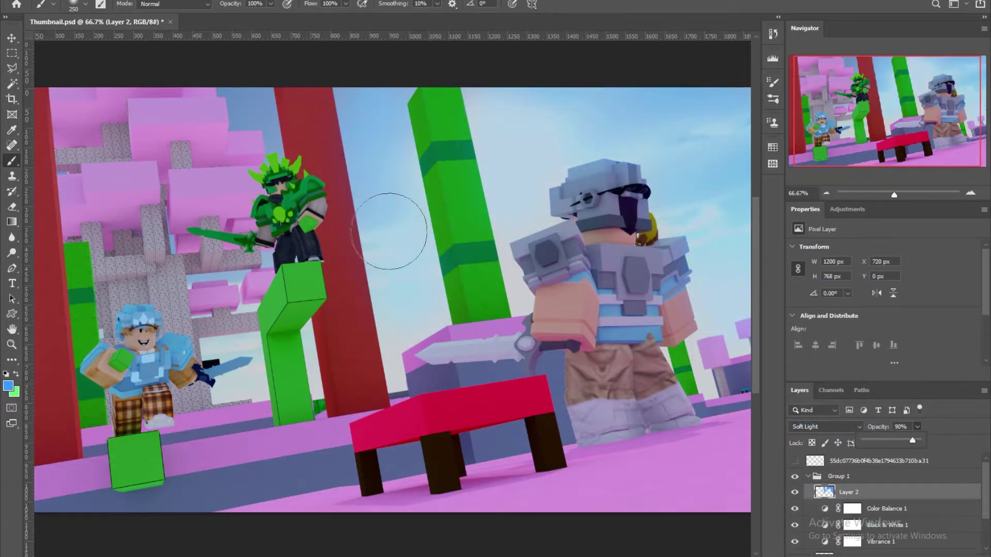
left_click(364, 92)
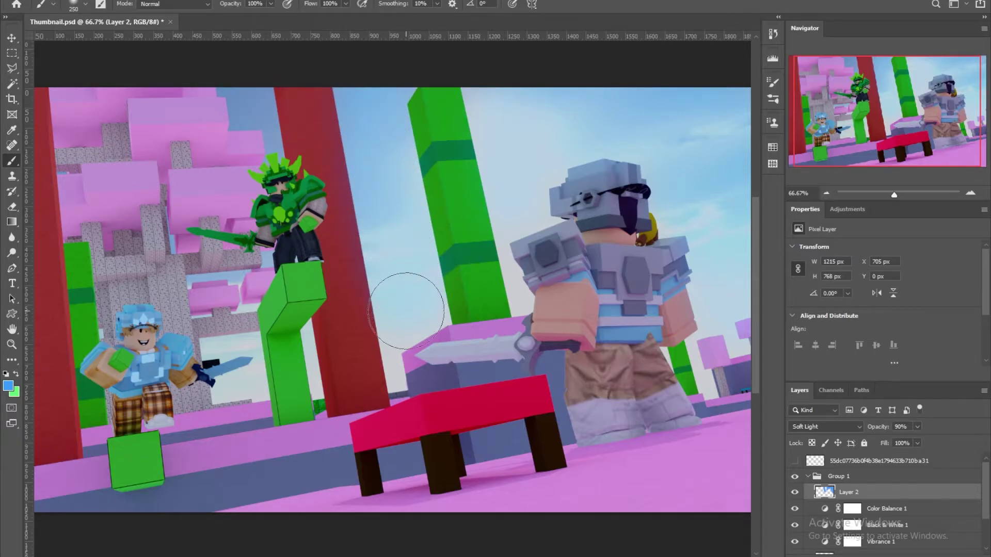
Extend the soft blue paint over the remaining sky areas on Layer 2, and add a layer mask to it.
left_click(728, 372)
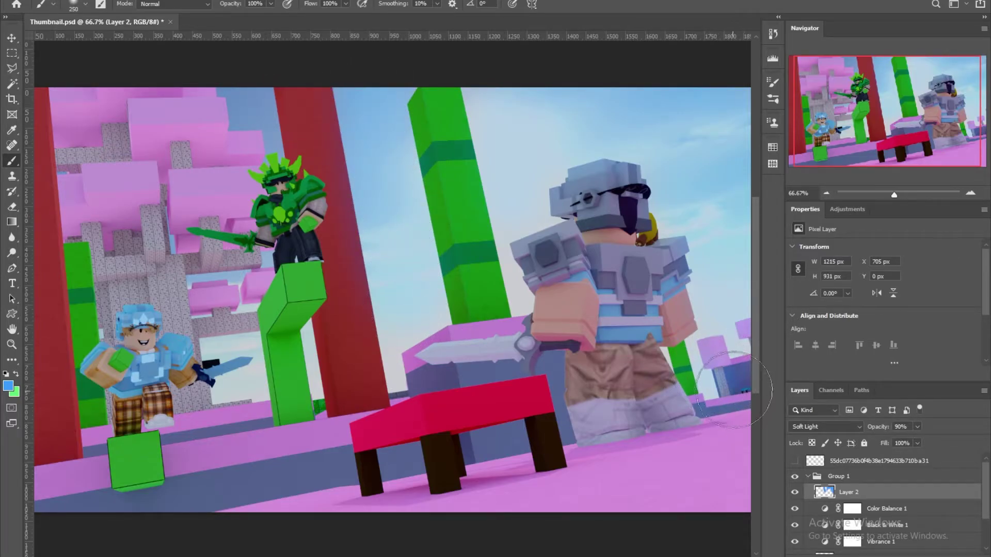
left_click(880, 555)
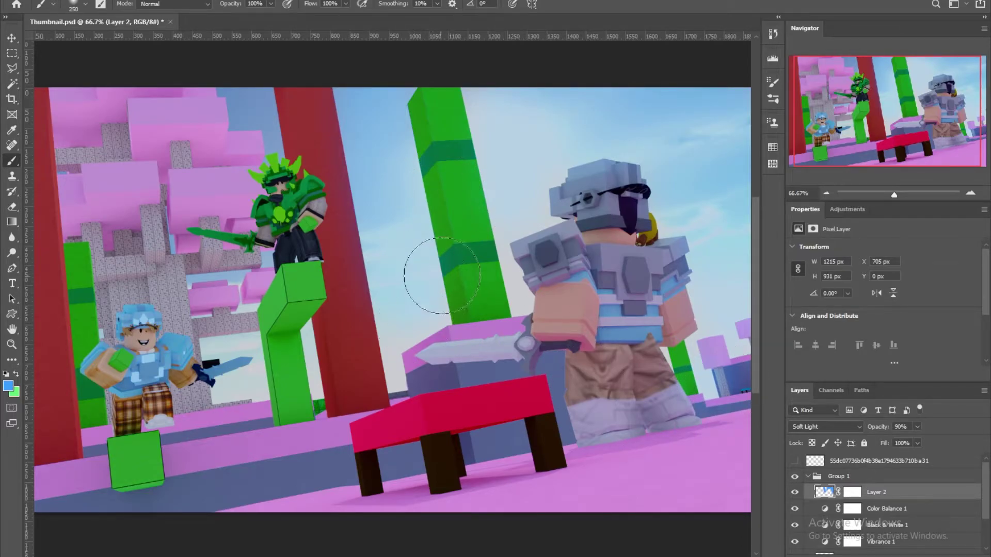
mouse_move(403, 321)
left_mouse_down()
mouse_move(331, 361)
mouse_move(265, 377)
mouse_move(217, 351)
left_mouse_up()
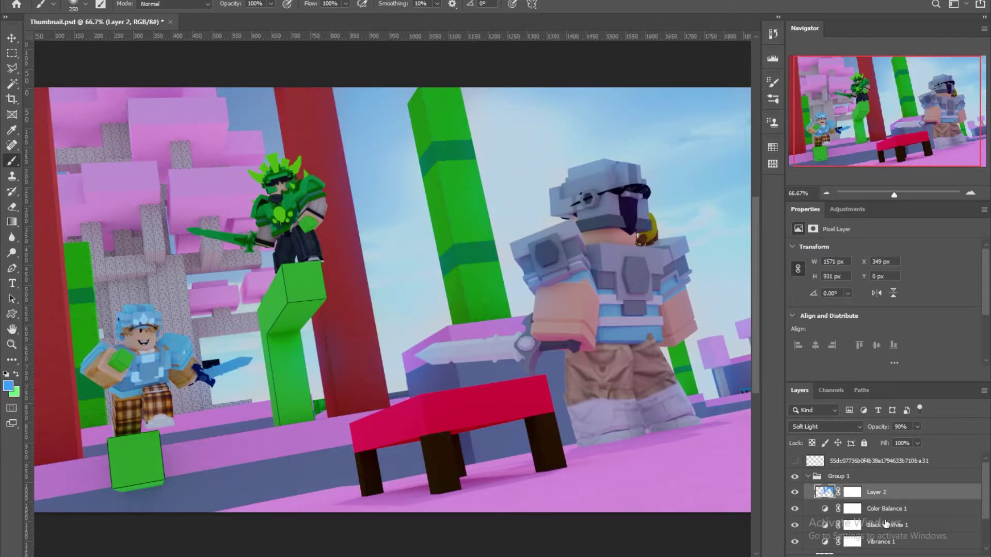
left_click(852, 493)
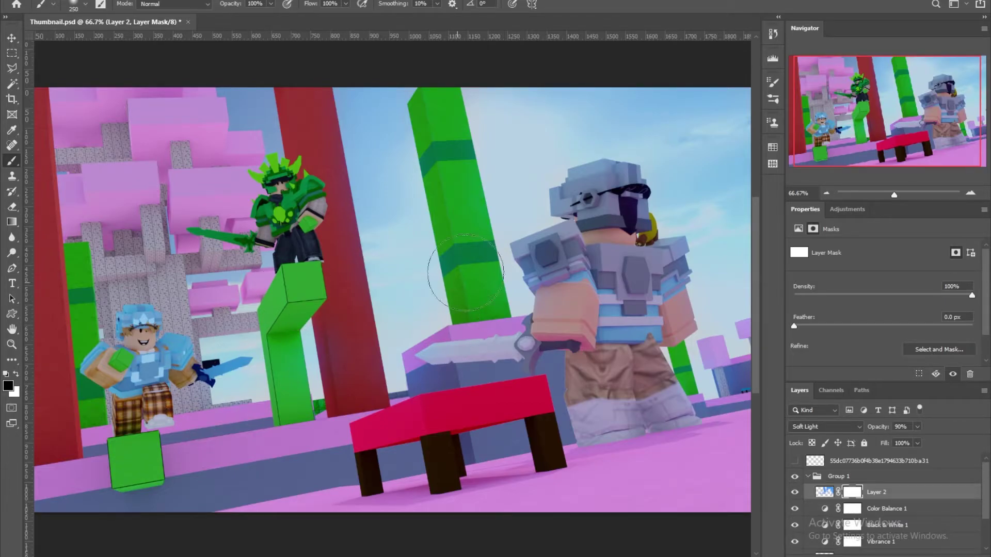
Mask the blue off the bench and the green pillar with the Hard Round brush, reducing its size from 200 to 50 px.
right_click(555, 329)
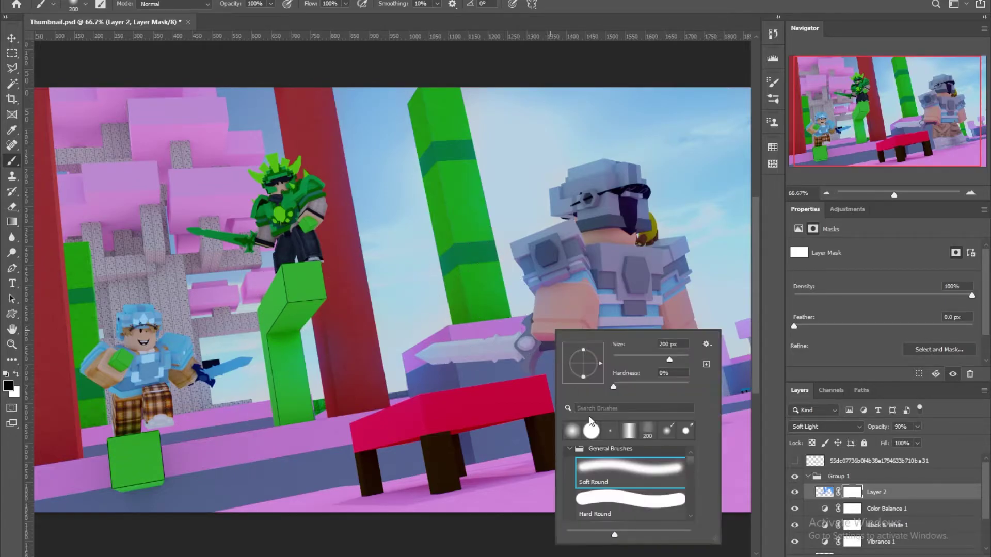
left_click(604, 499)
left_click(502, 432)
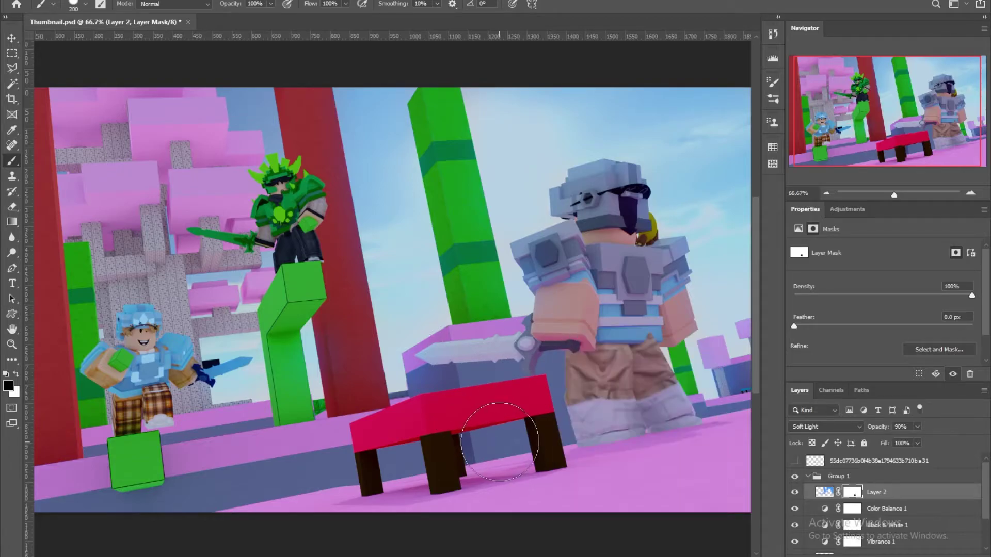
key("[")
key("bracketleft")
mouse_move(481, 320)
left_mouse_down()
mouse_move(423, 171)
mouse_move(424, 129)
mouse_move(439, 101)
mouse_move(437, 108)
left_mouse_up()
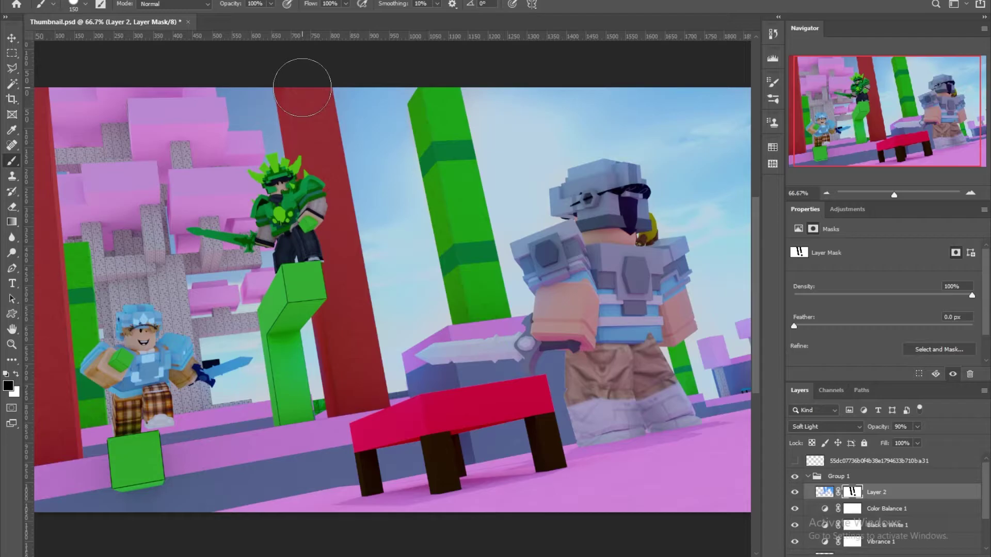
key("bracketleft")
key("bracketleft")
key("bracketleft")
key("bracketleft")
key("bracketleft")
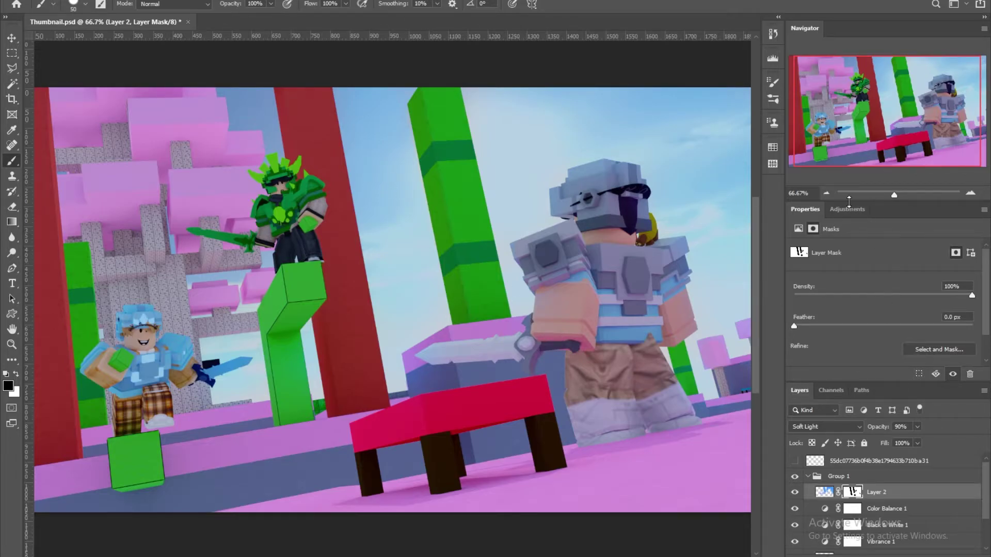
Add a Vibrance adjustment with vibrance +14 and saturation +68, and compare the image with and without it.
left_click(847, 209)
left_click(875, 234)
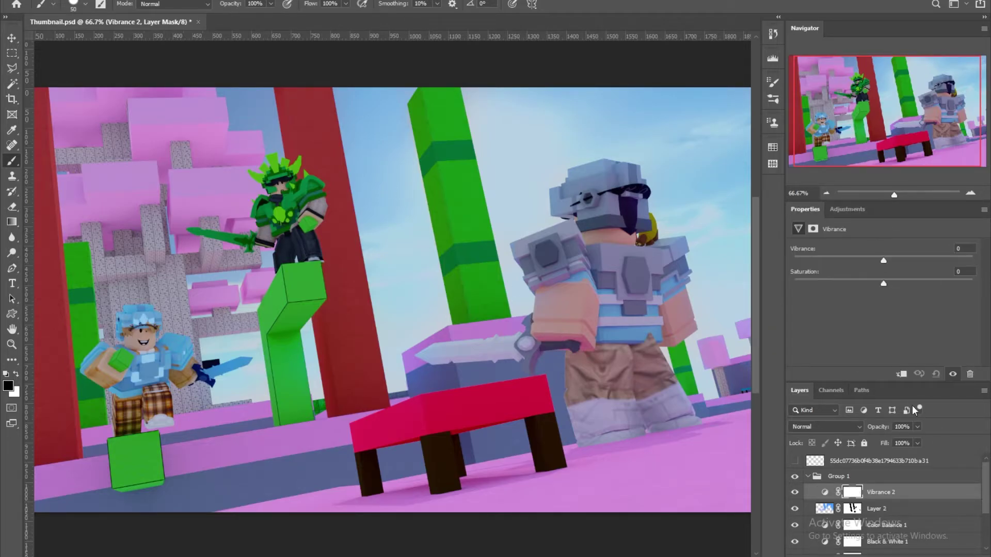
left_click_drag(893, 278, 935, 282)
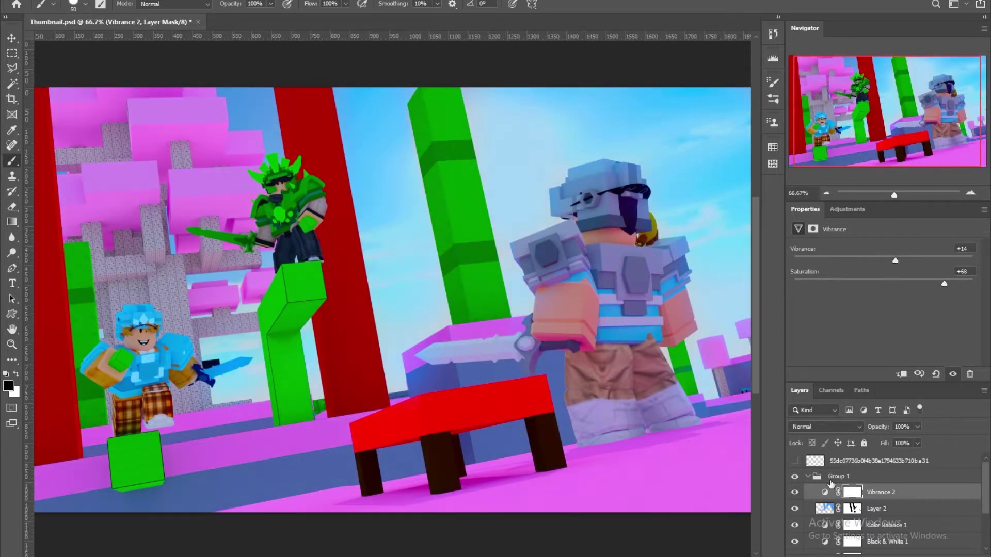
left_click(793, 492)
left_click(793, 491)
left_click(793, 492)
left_click(793, 492)
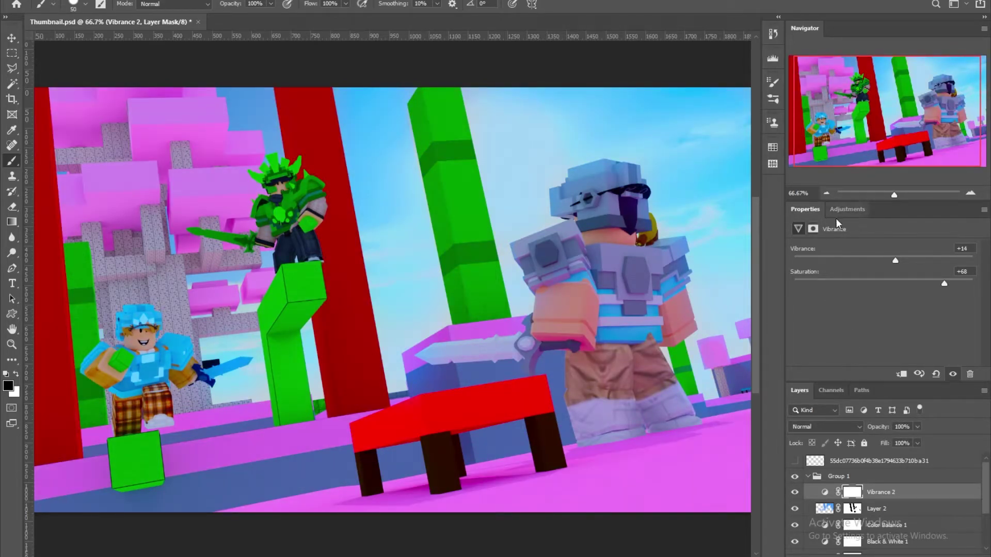
Add a Curves adjustment that slightly brightens the midtones, and set its opacity to 89%.
left_click(847, 209)
left_click(846, 236)
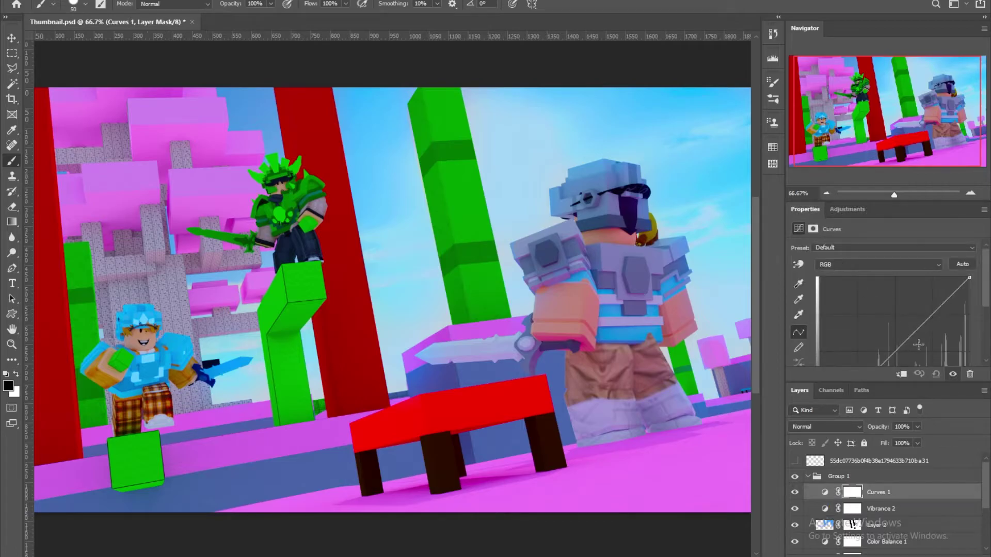
left_click_drag(887, 310, 881, 303)
left_click(919, 428)
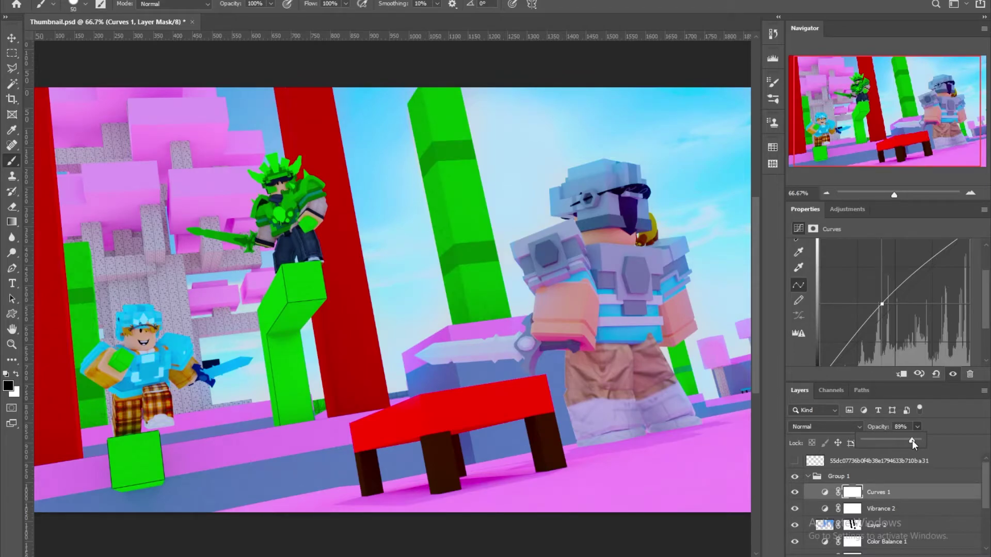
Add an Exposure adjustment with exposure +0.20, and compare the image with and without it.
left_click(847, 210)
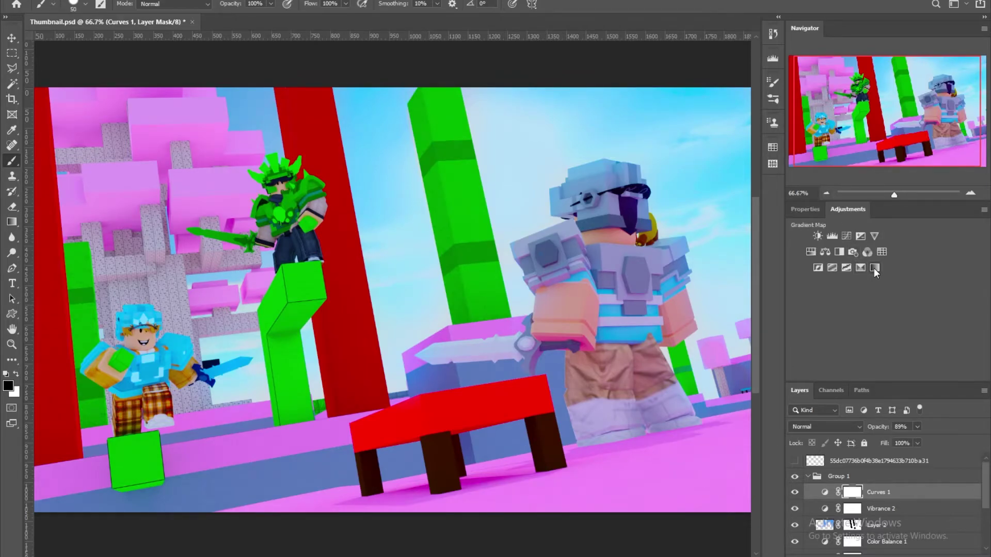
left_click(859, 237)
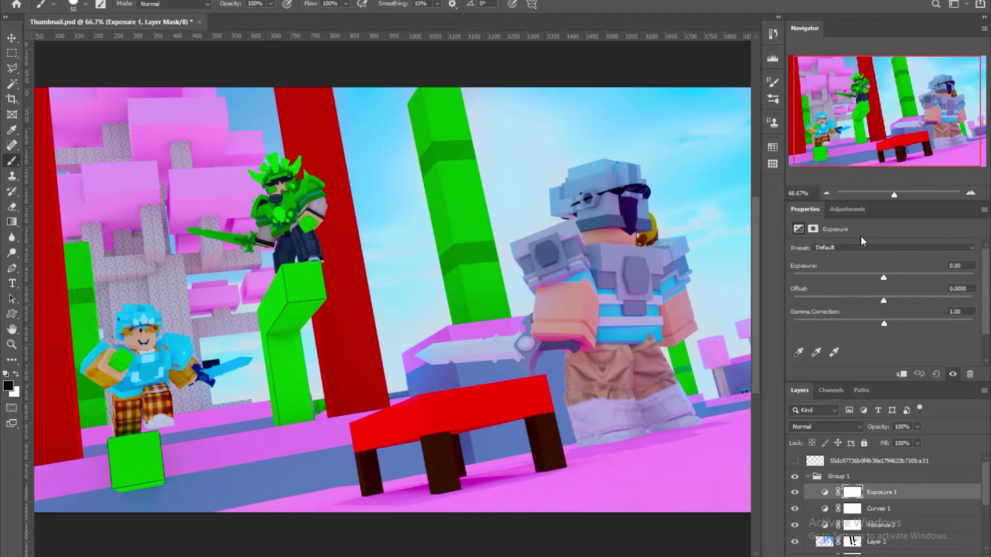
left_click_drag(880, 276, 886, 274)
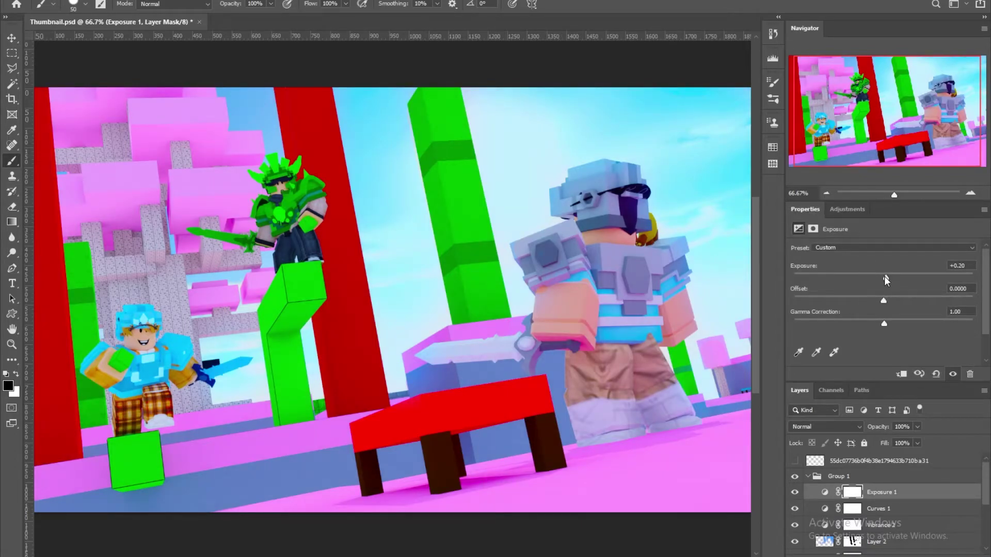
left_click(796, 493)
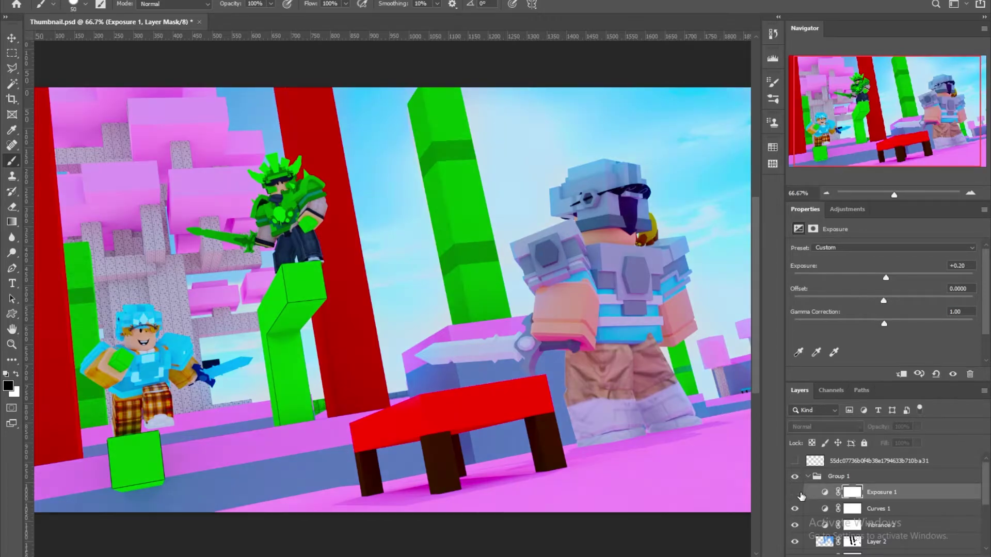
left_click(800, 493)
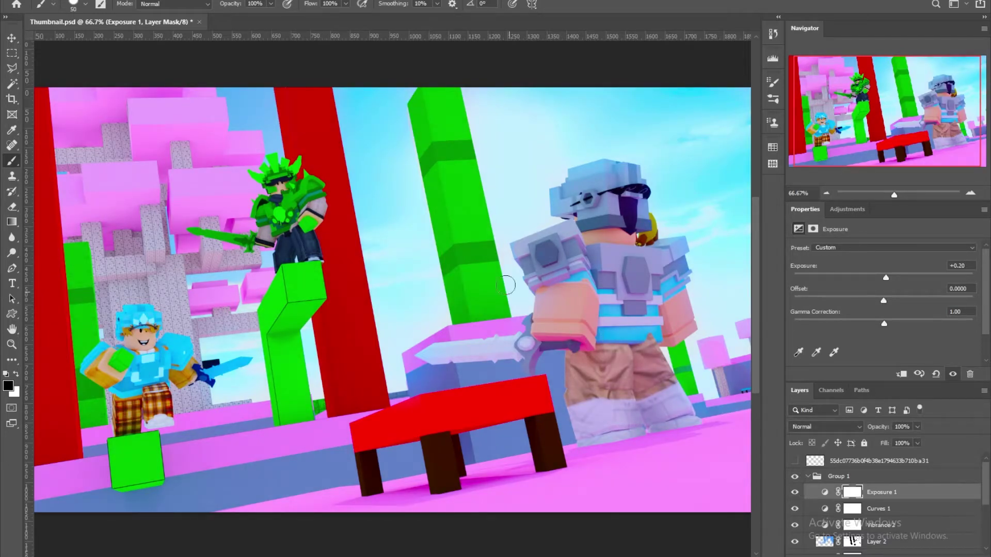
Save the document and rename the collapsed adjustment group as CC.
key("ctrl+s")
left_click(809, 478)
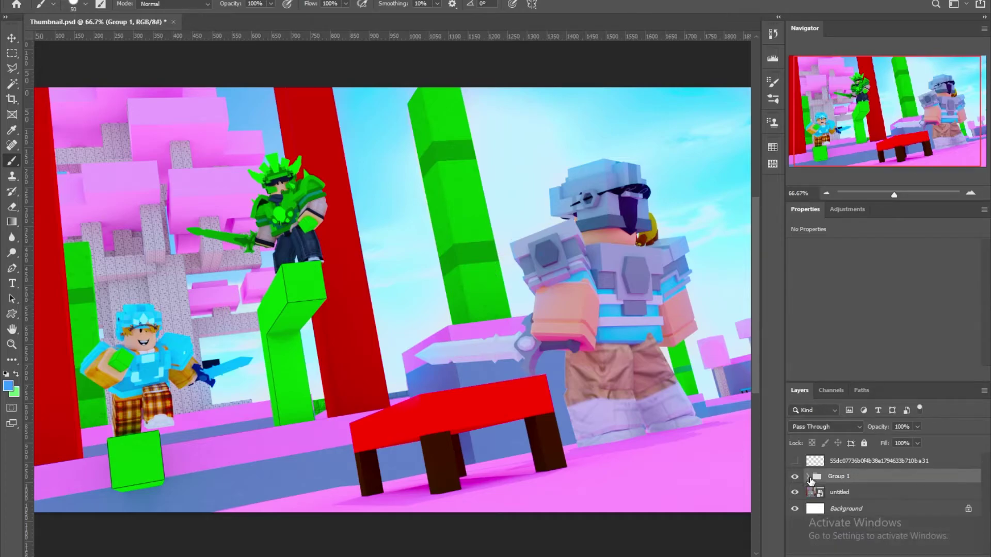
double_click(844, 477)
type("CC")
key("Return")
Show the hidden speech bubble layer and move the bubble up toward the large character.
left_click(794, 462)
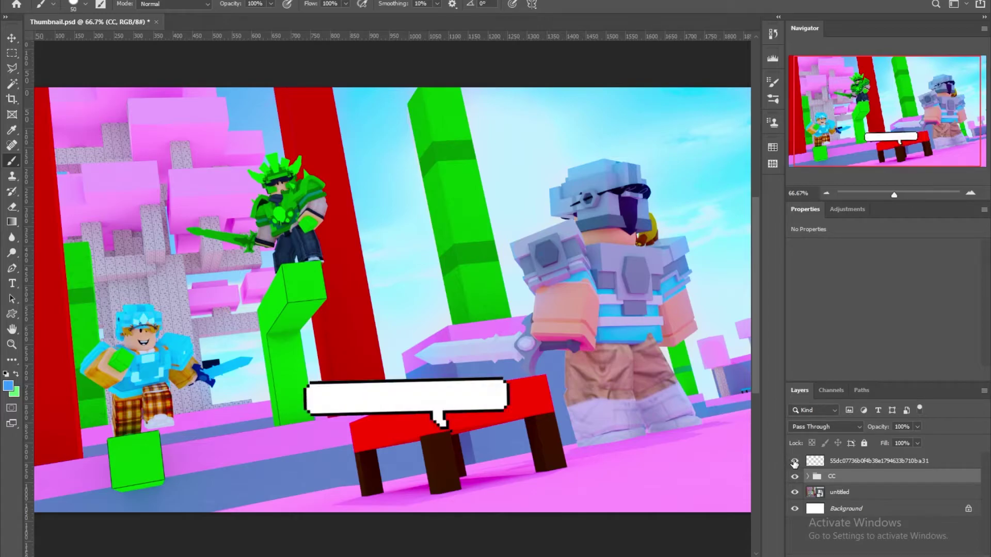
left_click(855, 464)
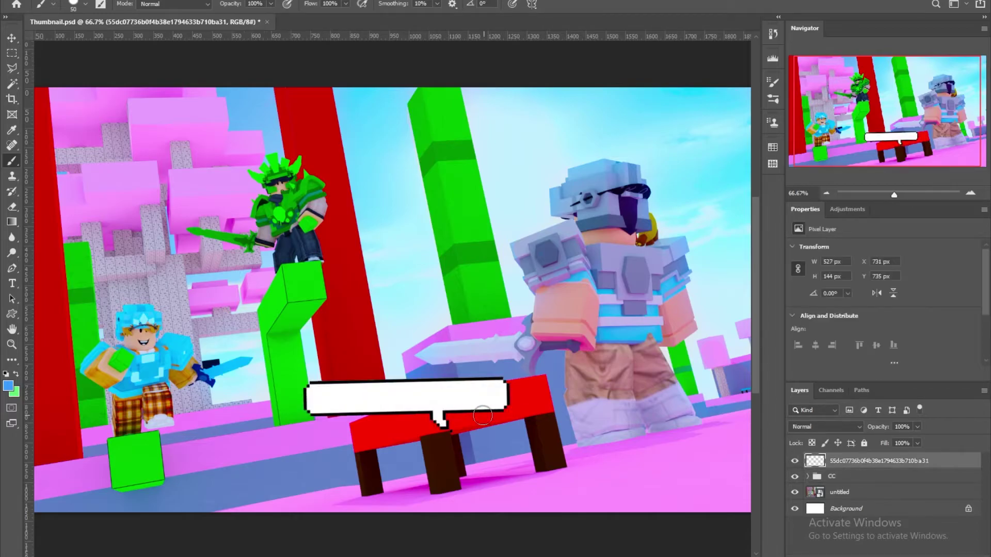
left_click(11, 38)
left_click_drag(487, 397, 600, 330)
Free-transform the speech bubble and place it beside the large character's head at X 936 px, Y 154 px.
key("ctrl+t")
right_click(611, 250)
left_click(640, 500)
left_click_drag(673, 340, 507, 173)
right_click(545, 199)
left_click(574, 440)
left_click_drag(598, 194, 598, 182)
key("Return")
Inspect the pillar and large character at 200%, comparing the image with and without the blue paint of Layer 2.
key("ctrl+plus")
key("ctrl+plus")
scroll(575, 183, "right", 2)
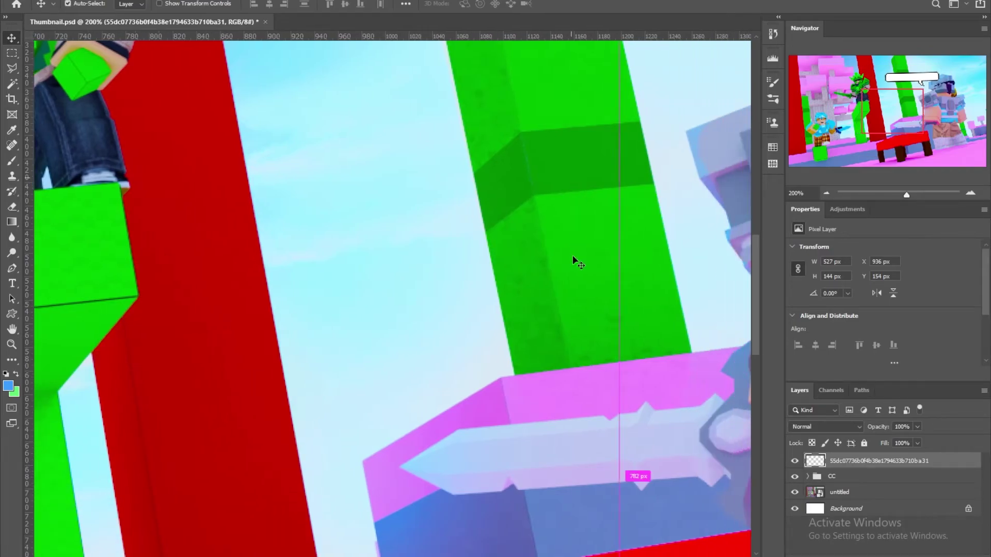
scroll(573, 262, "right", 6)
scroll(570, 283, "up", 4)
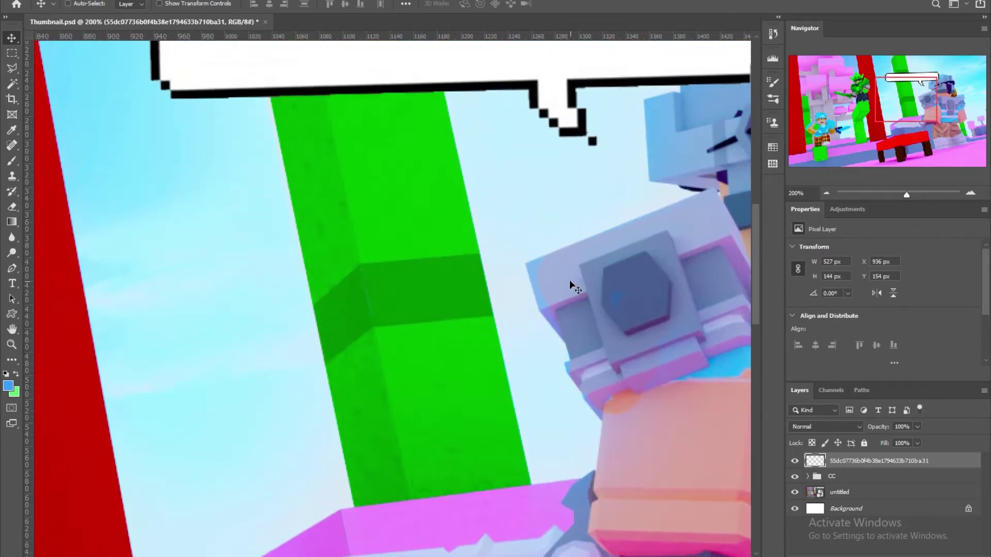
left_click(808, 477)
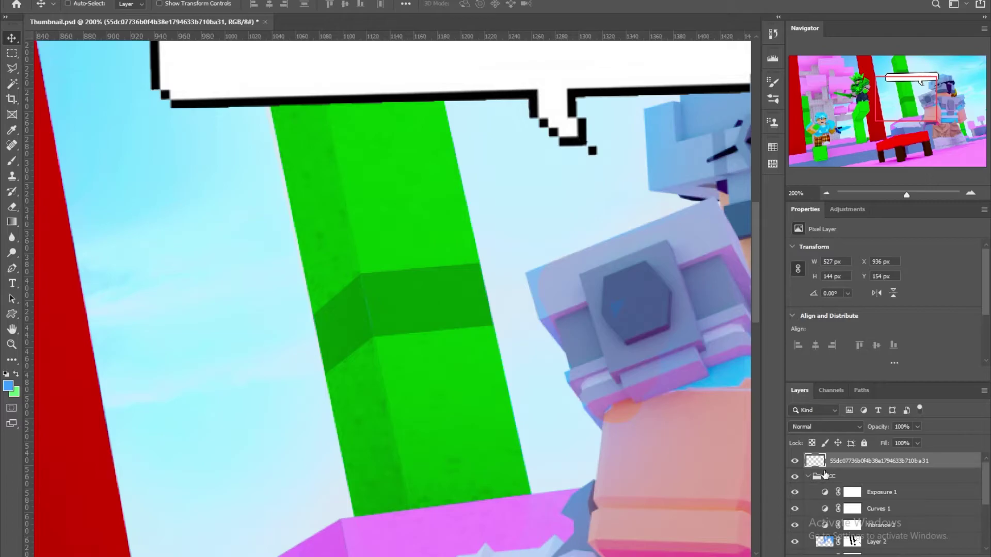
scroll(531, 479, "down", 1)
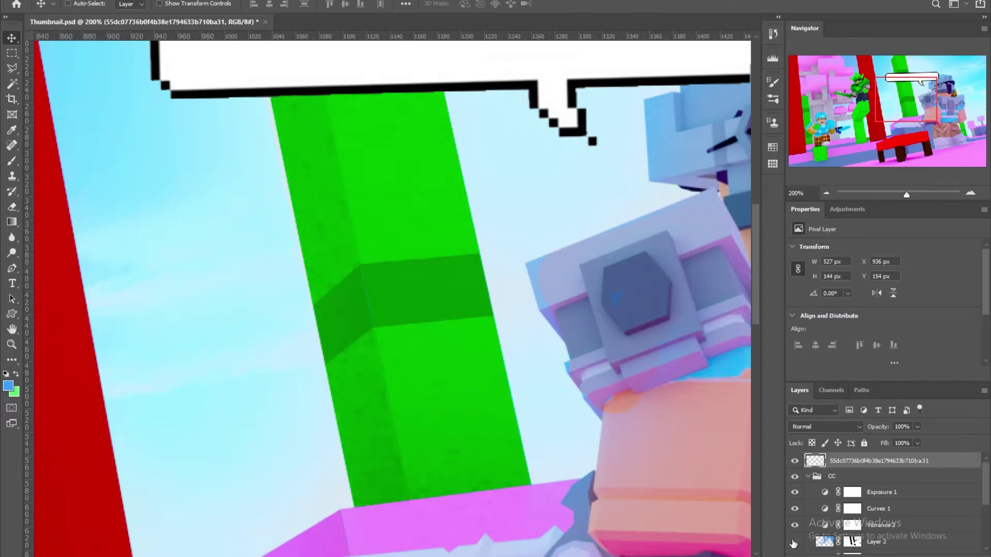
left_click(794, 542)
left_click(794, 541)
Mask the stray blue off the large character's arm and shoulder and the background island with a 50 px Soft Round brush.
left_click(853, 542)
scroll(506, 402, "down", 3)
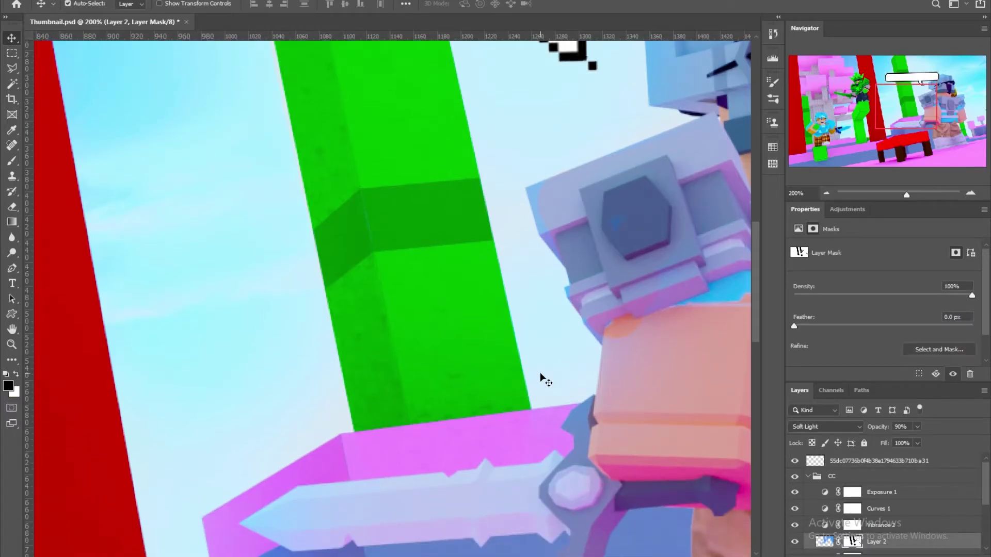
scroll(544, 380, "right", 3)
key("b")
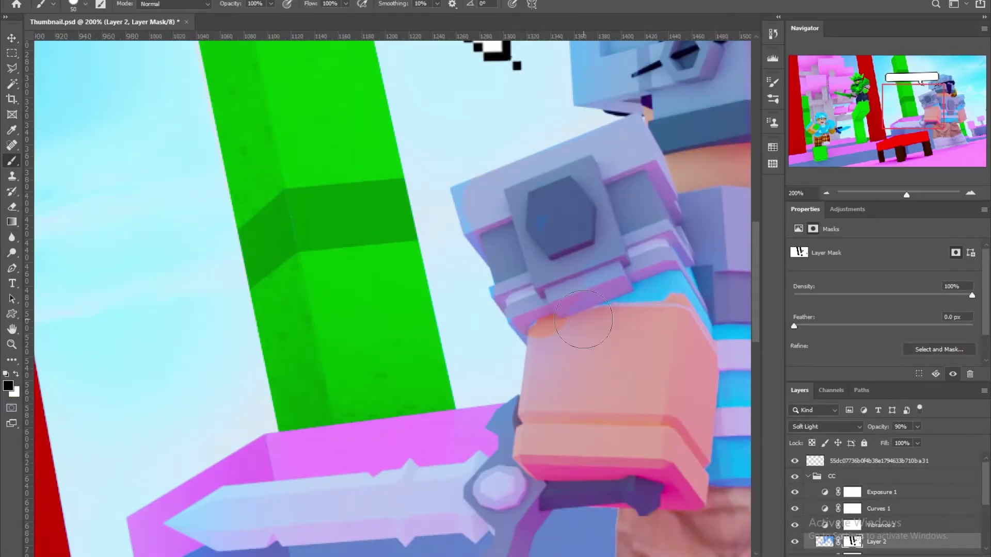
right_click(456, 321)
left_click(530, 455)
mouse_move(614, 302)
left_mouse_down()
mouse_move(581, 346)
mouse_move(564, 334)
mouse_move(557, 347)
left_mouse_up()
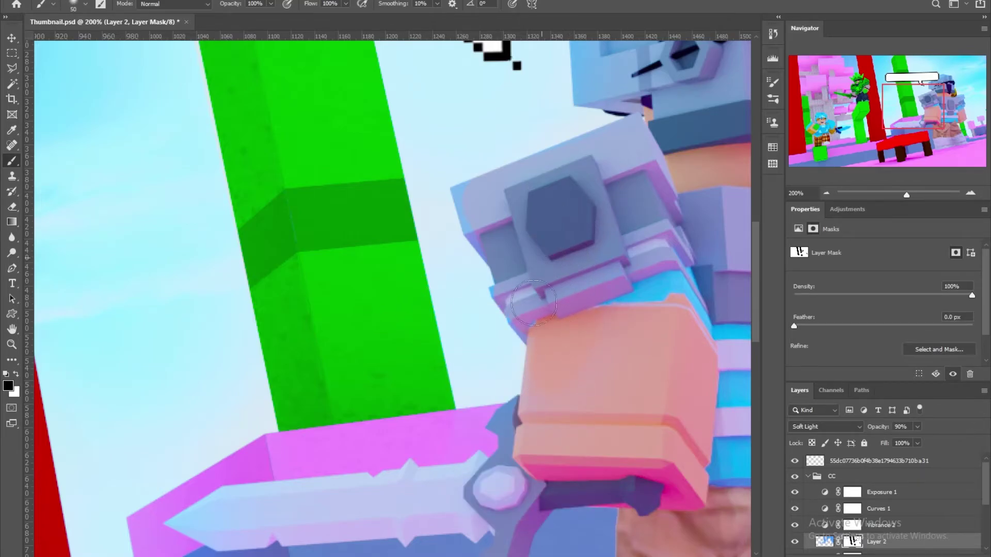
left_click_drag(476, 195, 477, 216)
scroll(581, 328, "down", 5)
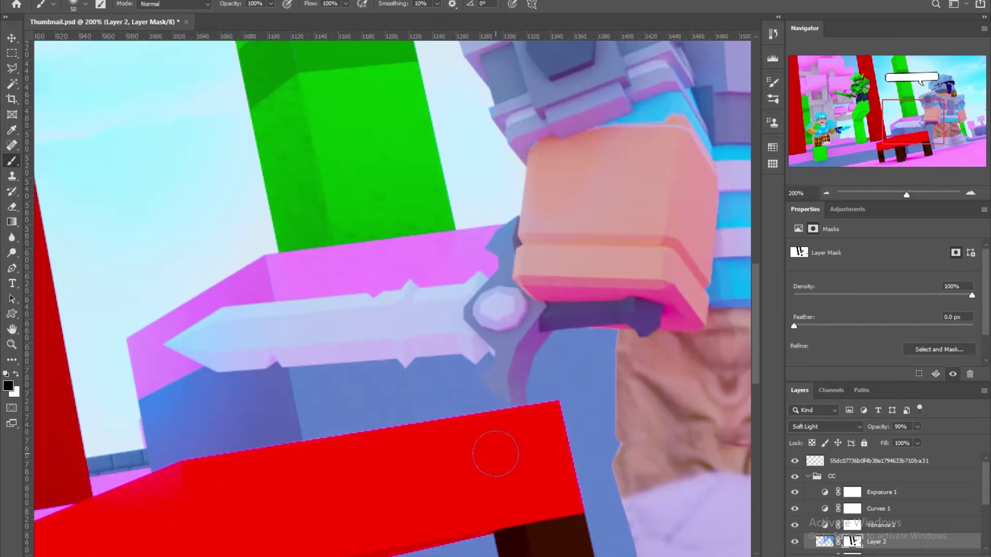
scroll(571, 540, "right", 10)
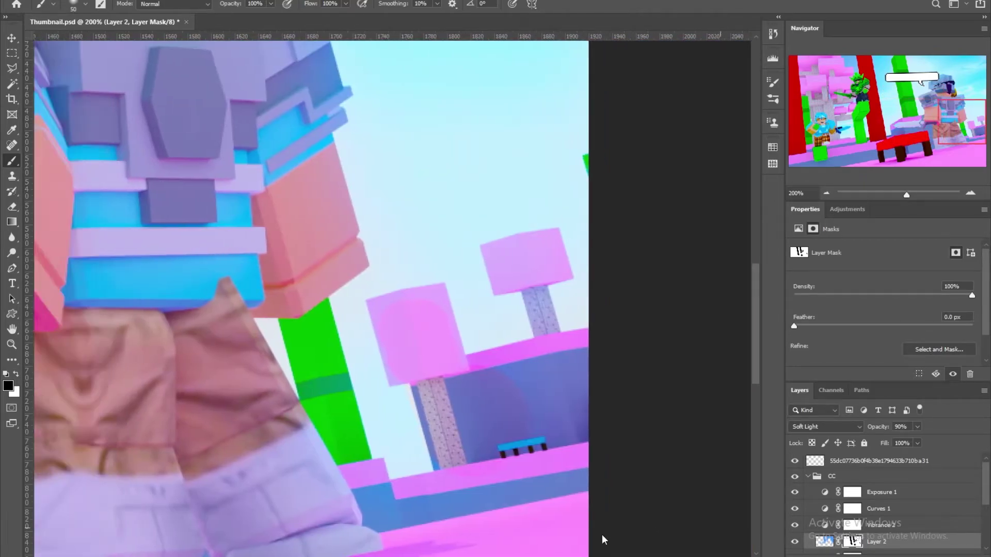
scroll(602, 539, "left", 1)
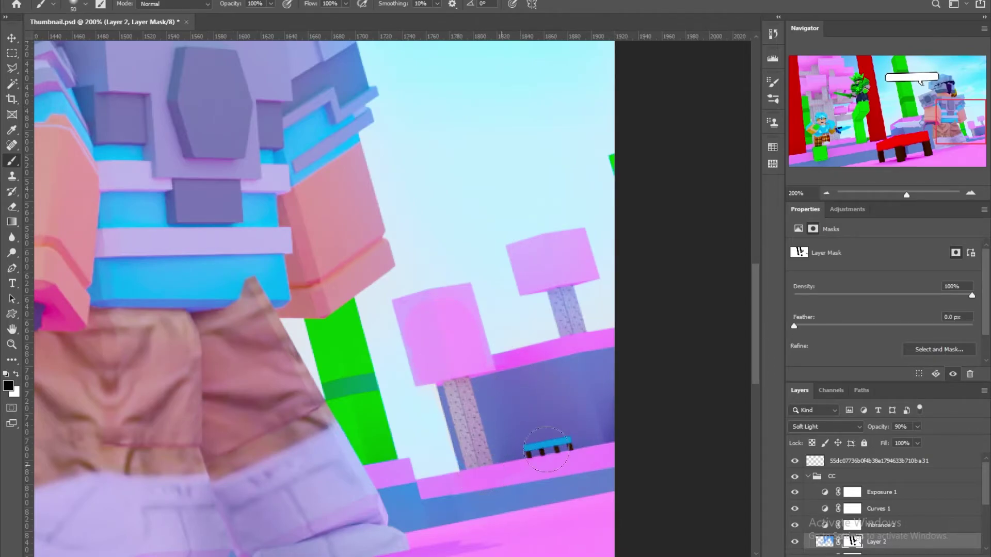
Search the Type tool's fonts for a pixel or game style for the speech bubble.
scroll(540, 555, "left", 6)
scroll(547, 516, "up", 5)
scroll(550, 487, "up", 5)
scroll(392, 294, "left", 6)
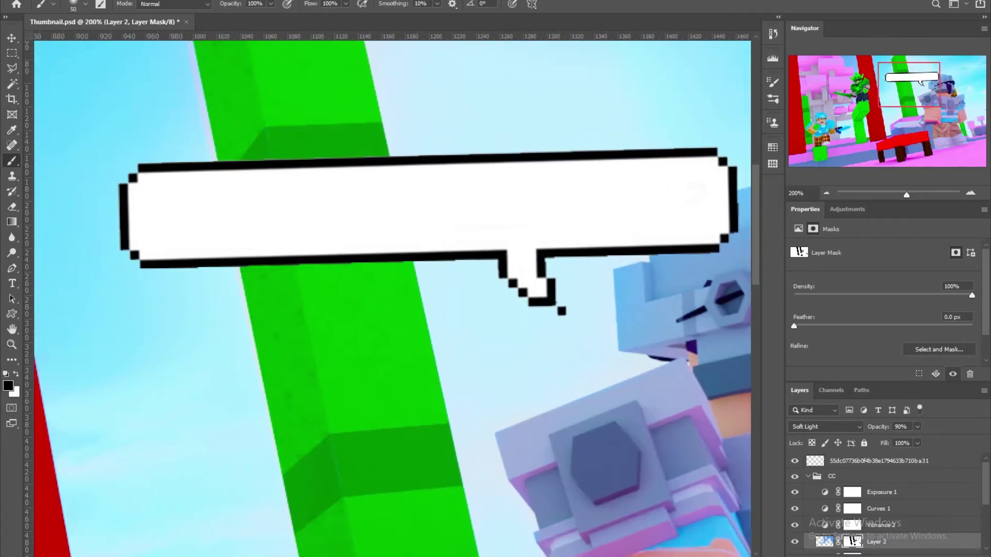
scroll(392, 299, "right", 2)
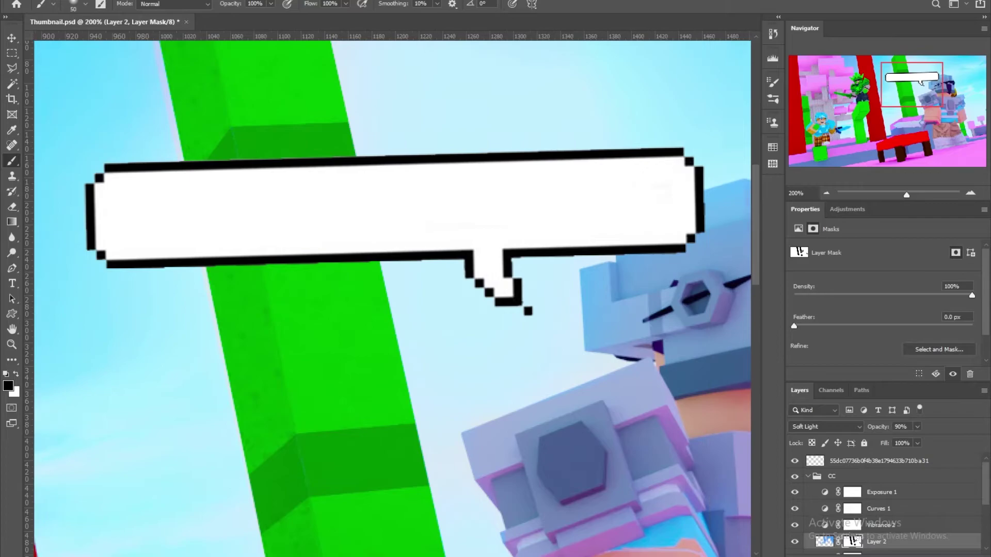
left_click(12, 284)
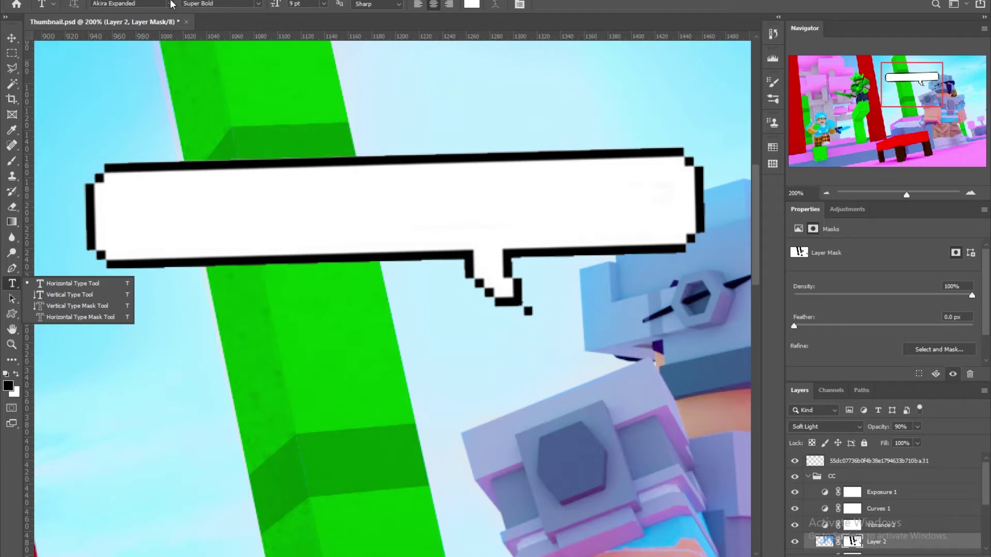
left_click(172, 4)
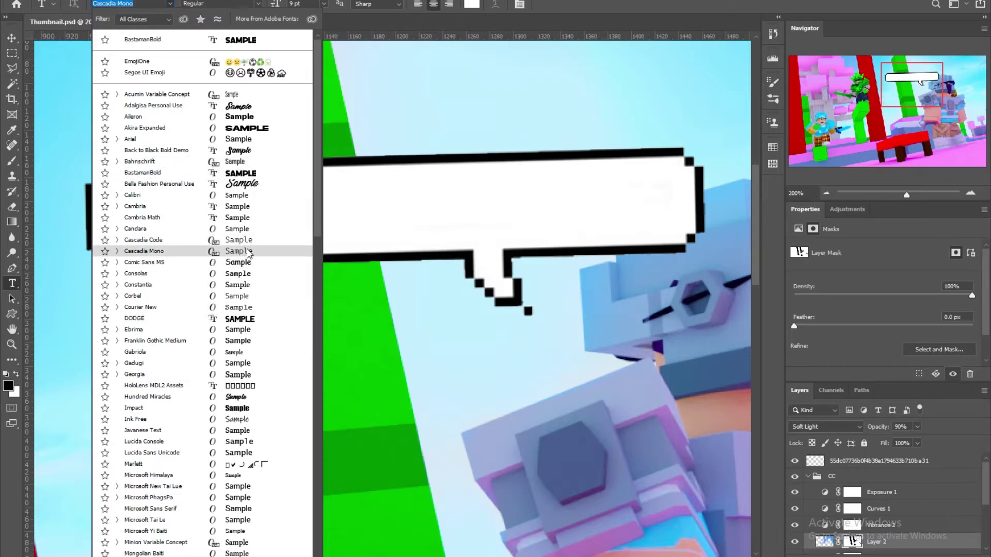
key("BackSpace")
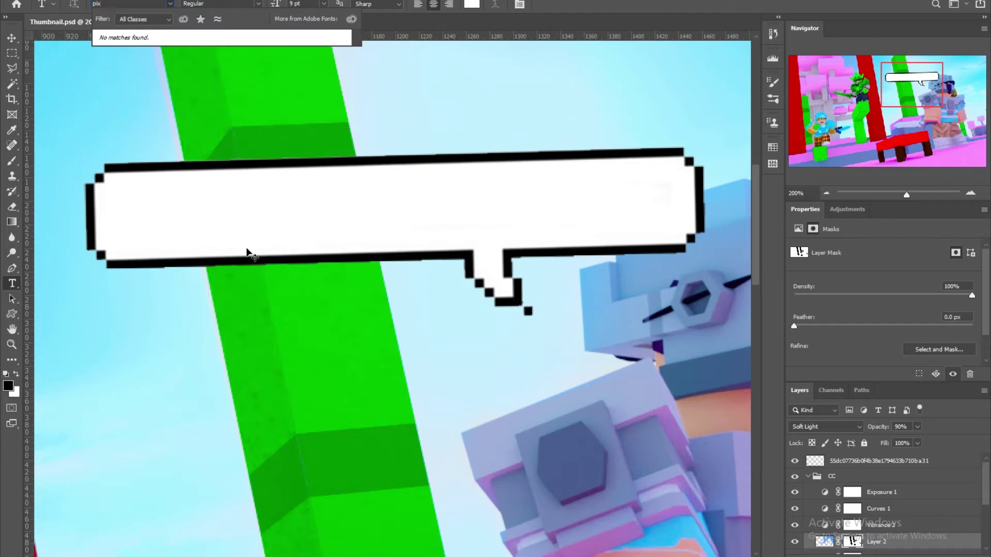
type("pixel")
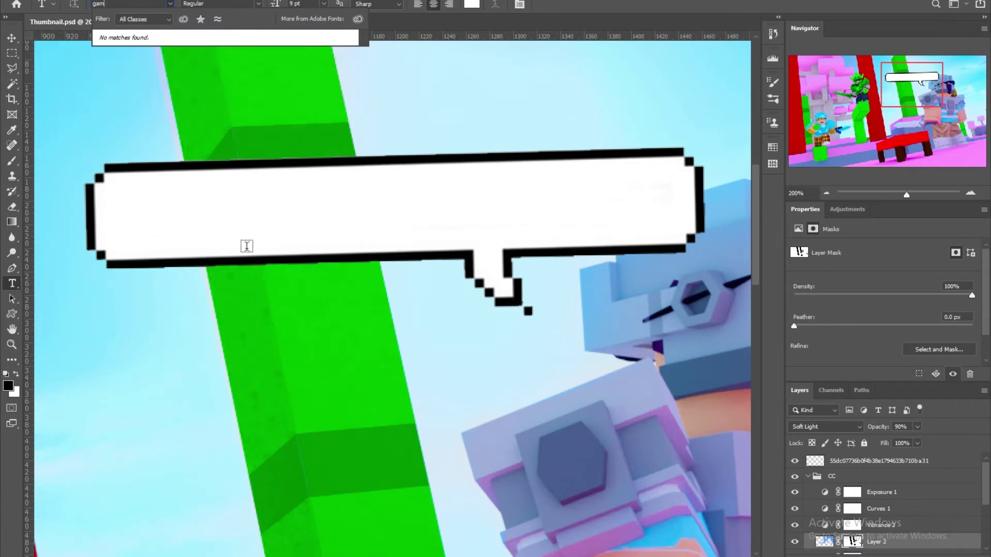
key("ctrl+a")
key("BackSpace")
type("g")
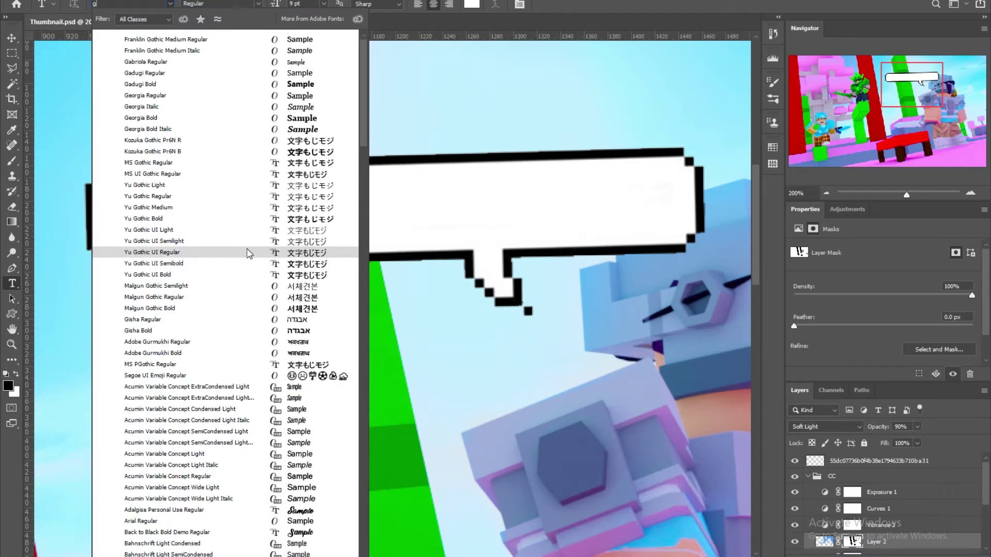
Add the caption "YOUR SO BAD" as a text layer inside the speech bubble.
key("BackSpace")
key("Escape")
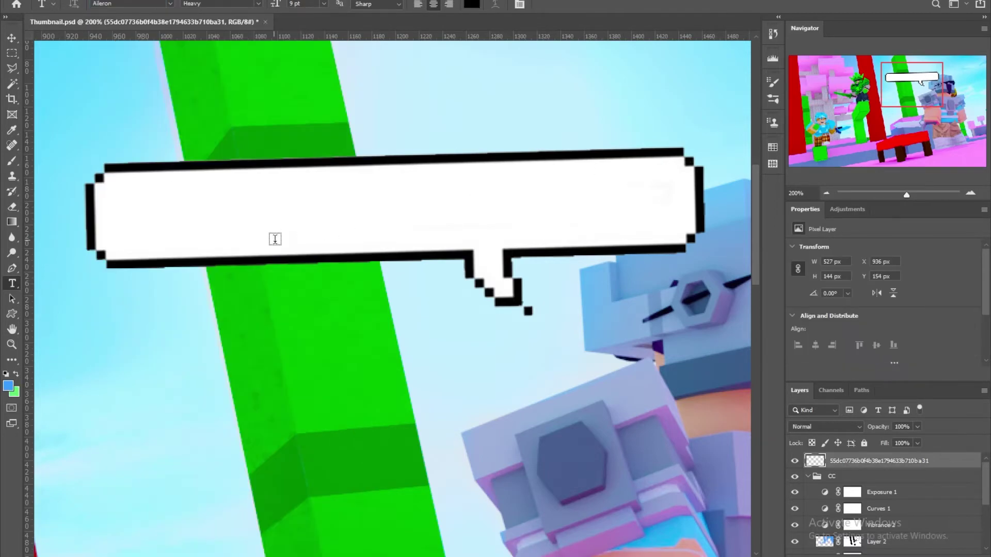
left_click(303, 223)
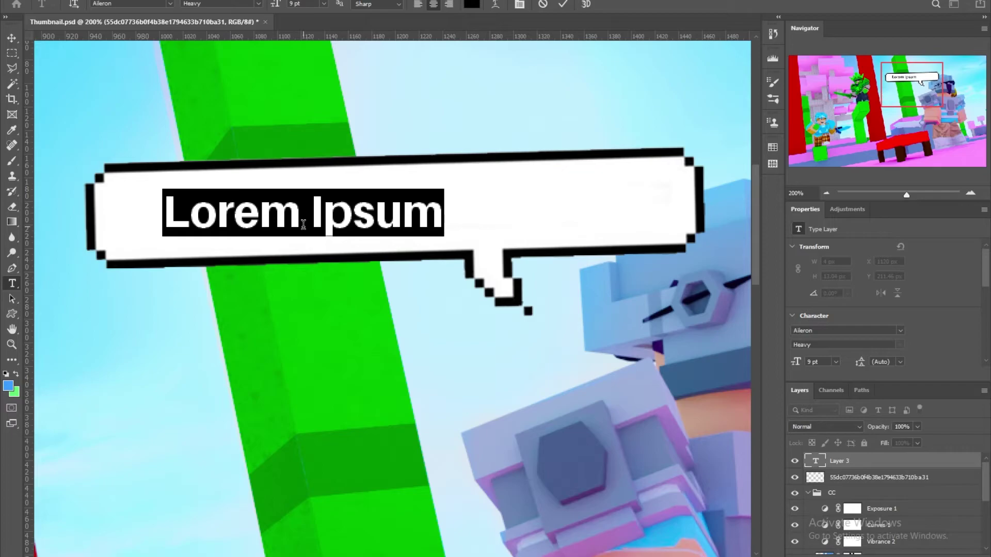
type("YO")
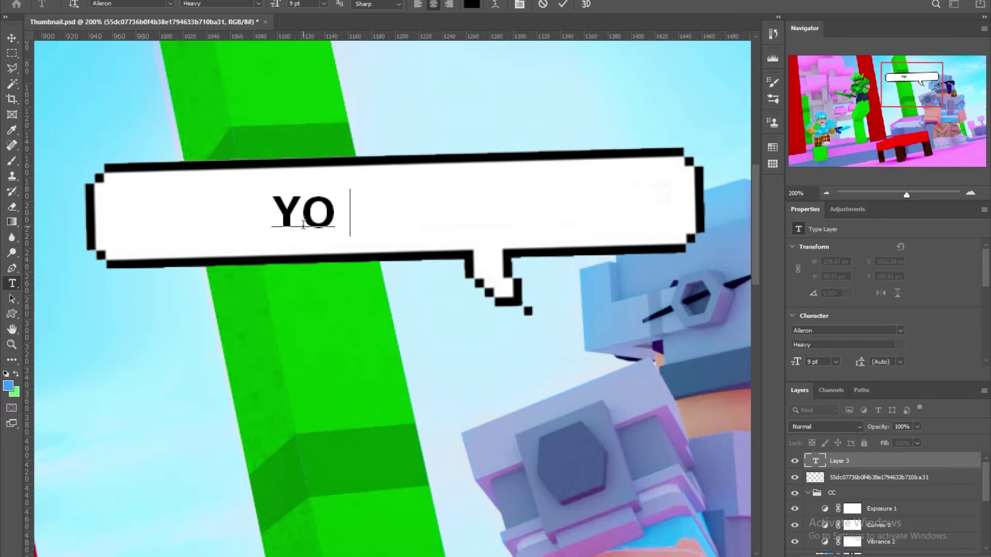
type("UR SO BAD")
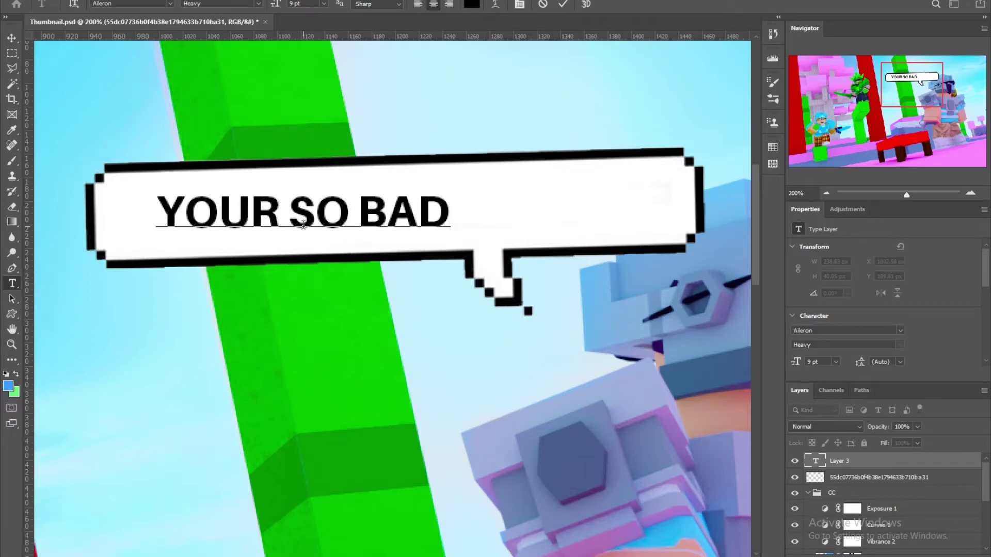
Change the font of the whole caption to Pixeboy.
key("ctrl+a")
left_click(170, 3)
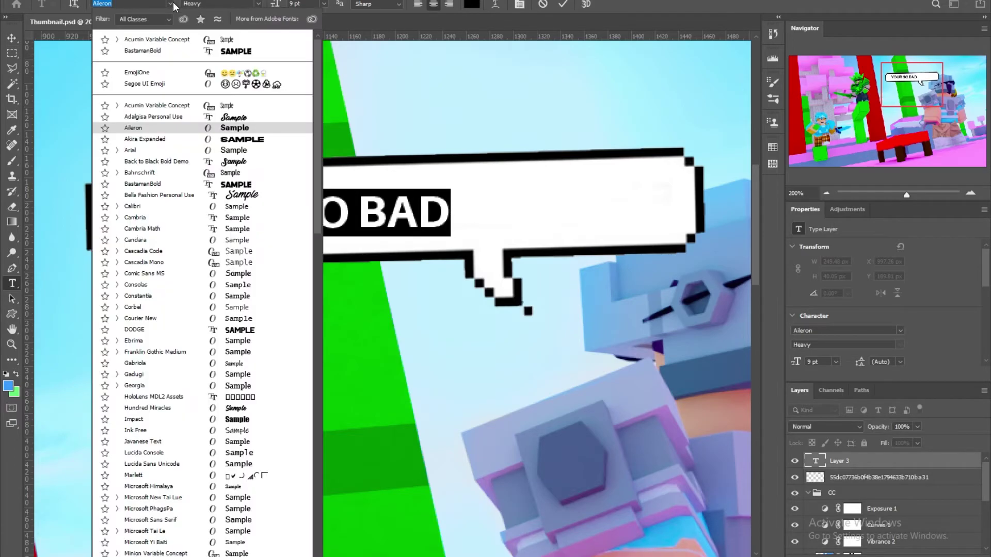
type("PIXEL")
key("BackSpace")
left_click(178, 39)
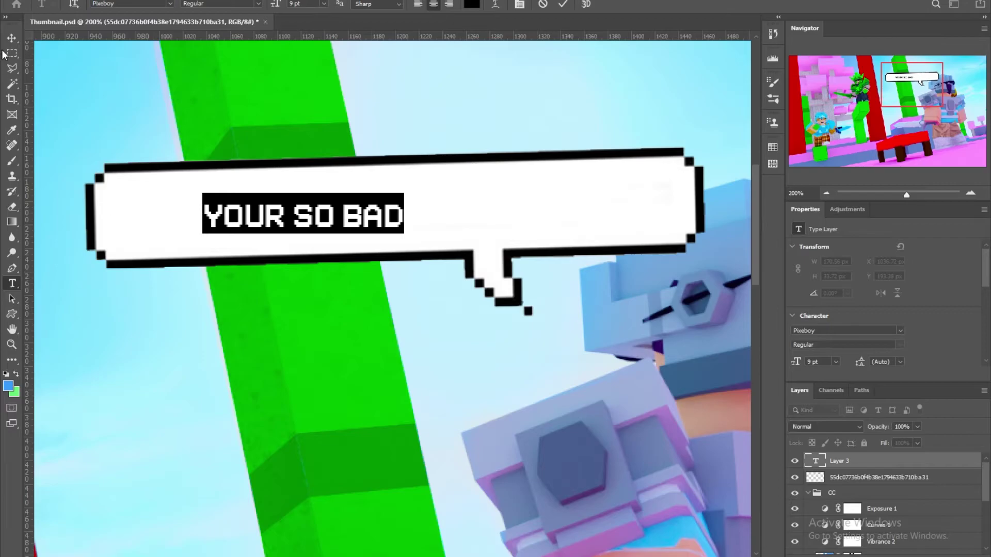
Move the caption closer to the bubble's centre and append "!!!" to its text.
left_click(12, 37)
left_click_drag(420, 215, 474, 206)
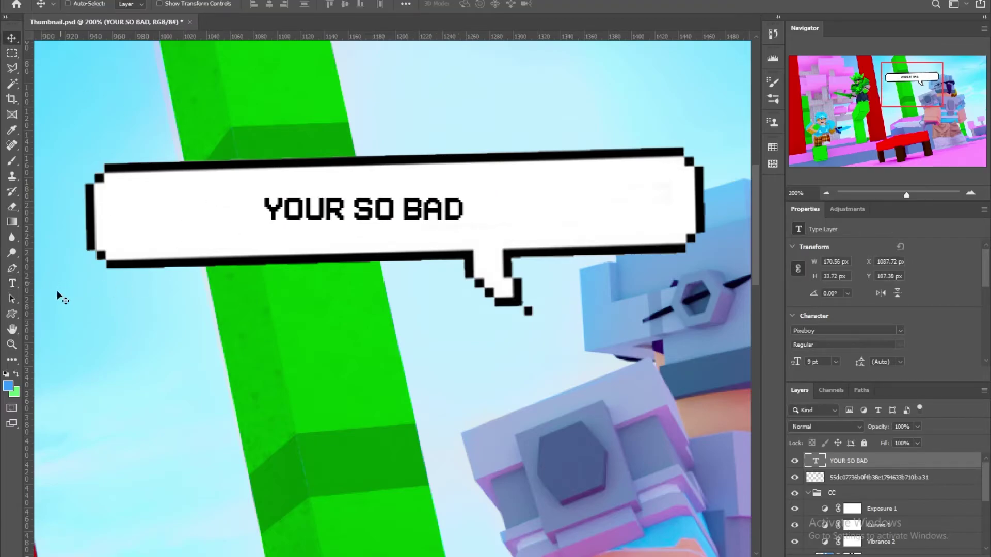
left_click(12, 283)
left_click(450, 212)
type("!!!")
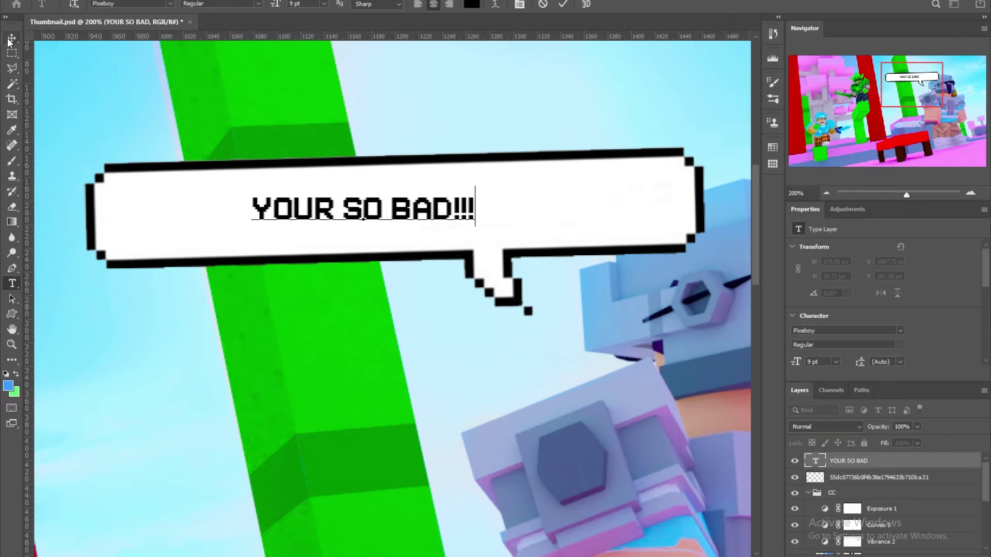
Free-transform the caption, enlarging it to about 14.87 pt and tilting it about -1.49° along the bubble.
left_click(11, 38)
key("ctrl+t")
left_click_drag(491, 206, 619, 206)
key("Return")
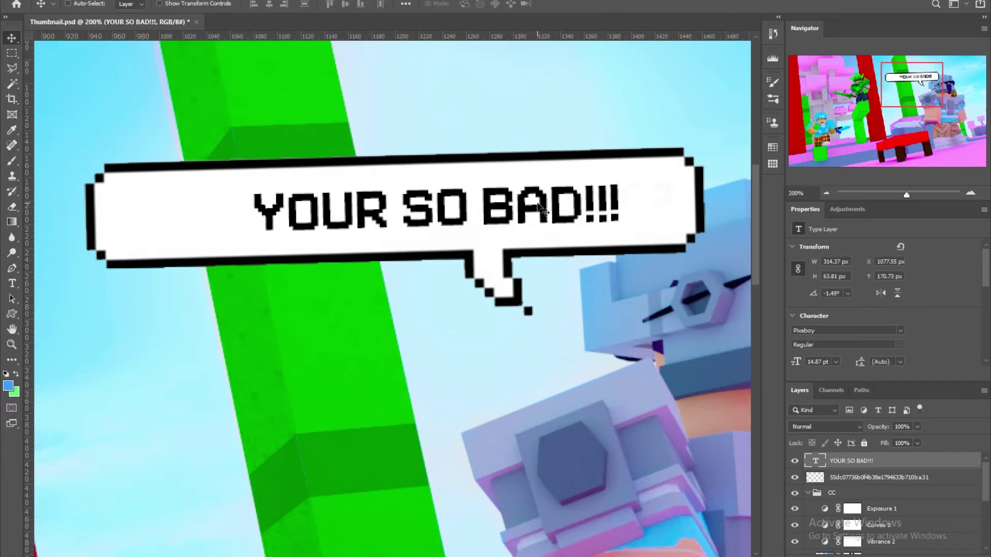
Center the caption in the bubble at about X 1035 px, Y 172 px and adjust its tilt to about -1.31°.
left_click_drag(528, 207, 477, 205)
key("ctrl+t")
left_click_drag(583, 199, 583, 200)
key("Return")
left_click_drag(508, 211, 520, 212)
key("ctrl+0")
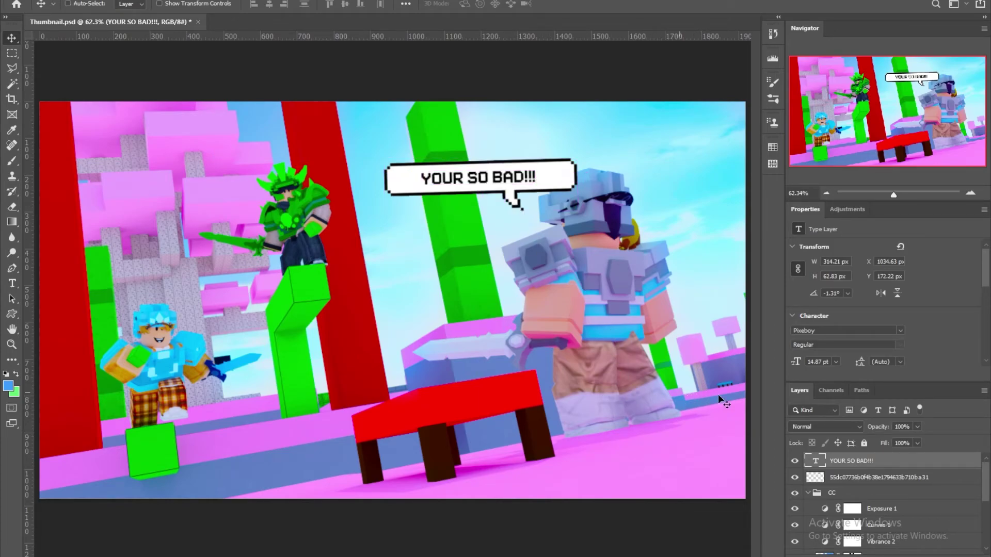
Convert the "untitled" render layer to a smart object, give the layer list more room and save the document.
scroll(877, 511, "down", 5)
left_click(857, 532)
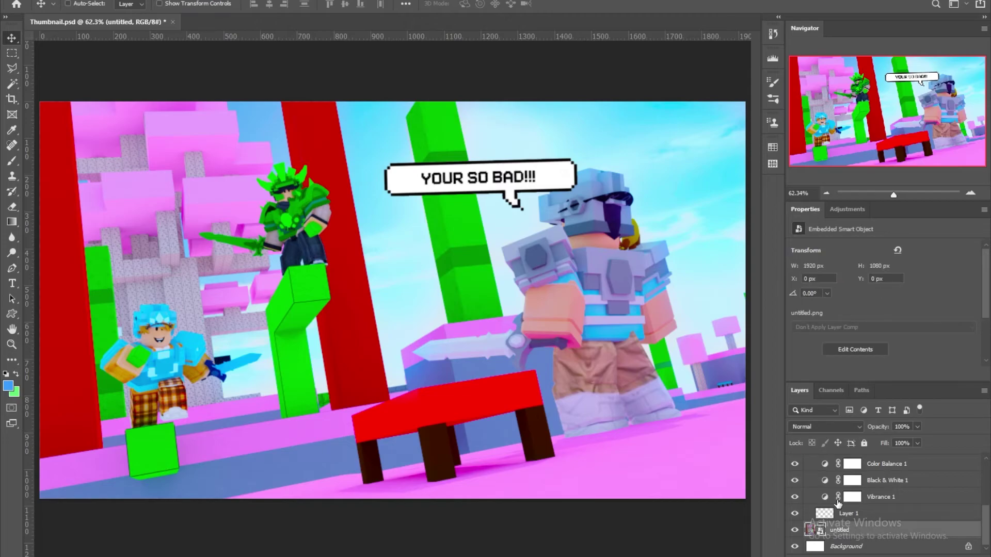
right_click(863, 530)
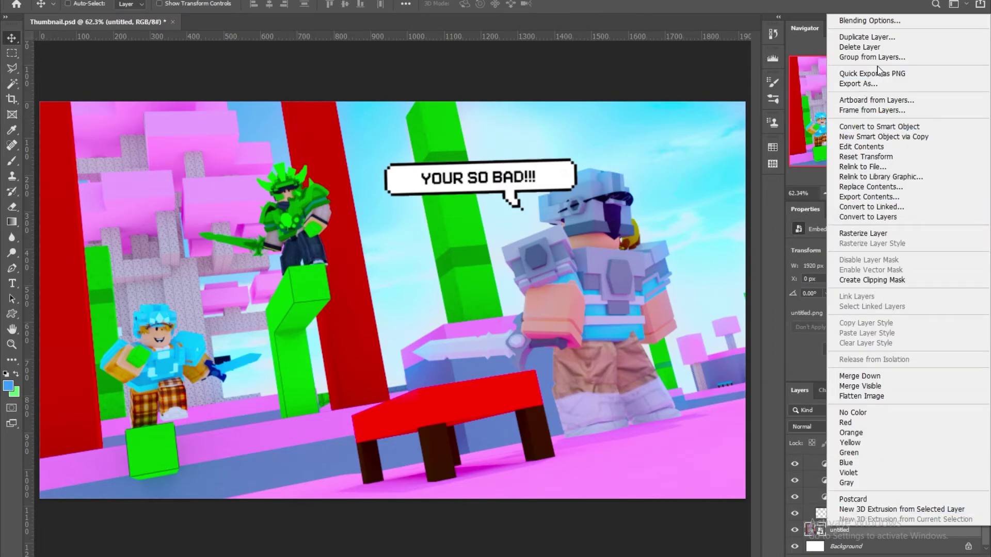
left_click(887, 127)
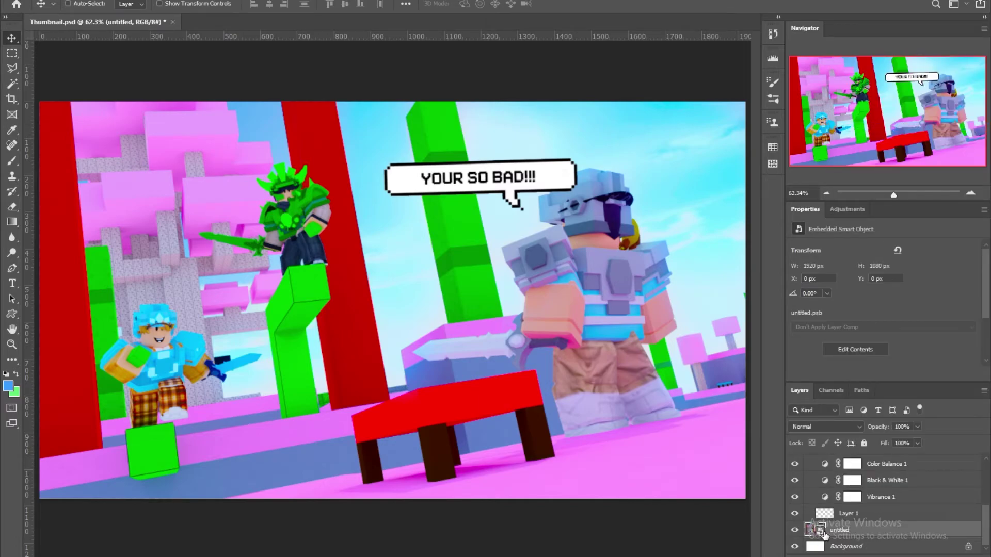
left_click_drag(892, 380, 892, 319)
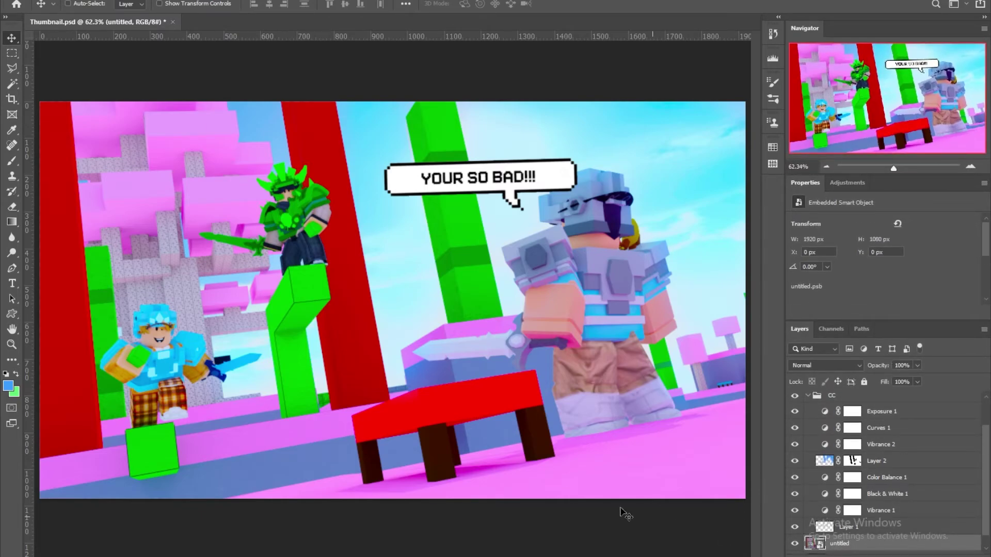
key("ctrl+s")
Apply a Gaussian Blur with a 2.8 px radius to the "untitled" smart object.
left_click(171, 2)
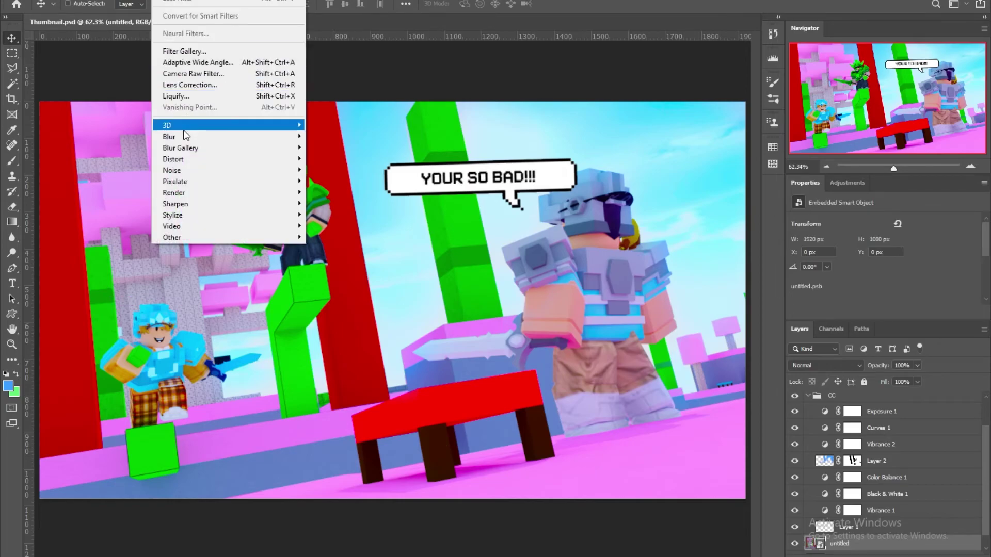
mouse_move(187, 138)
left_click(330, 181)
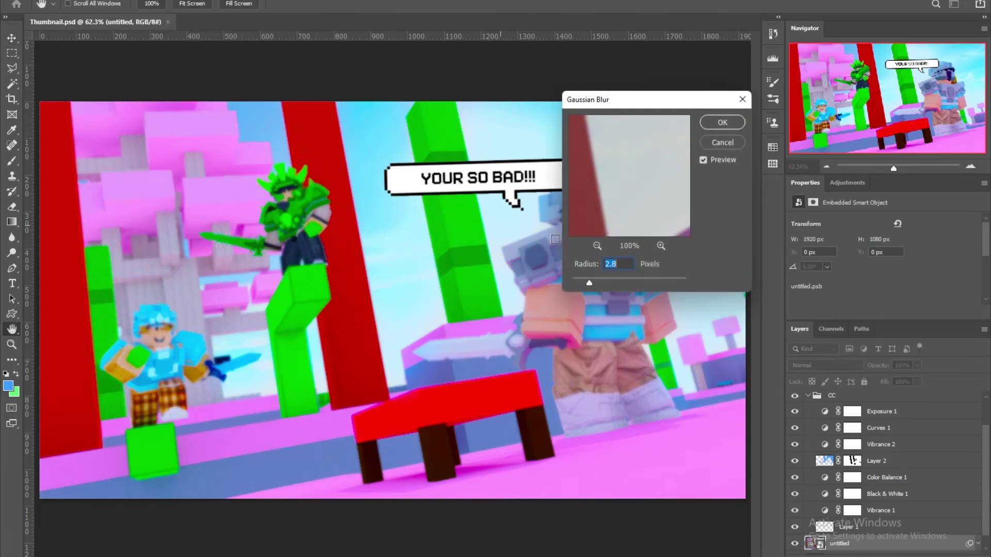
left_click(721, 123)
Mask the blur off the characters and bed by painting black on the smart filter mask with an 1100 px Soft Round brush.
left_click(833, 522)
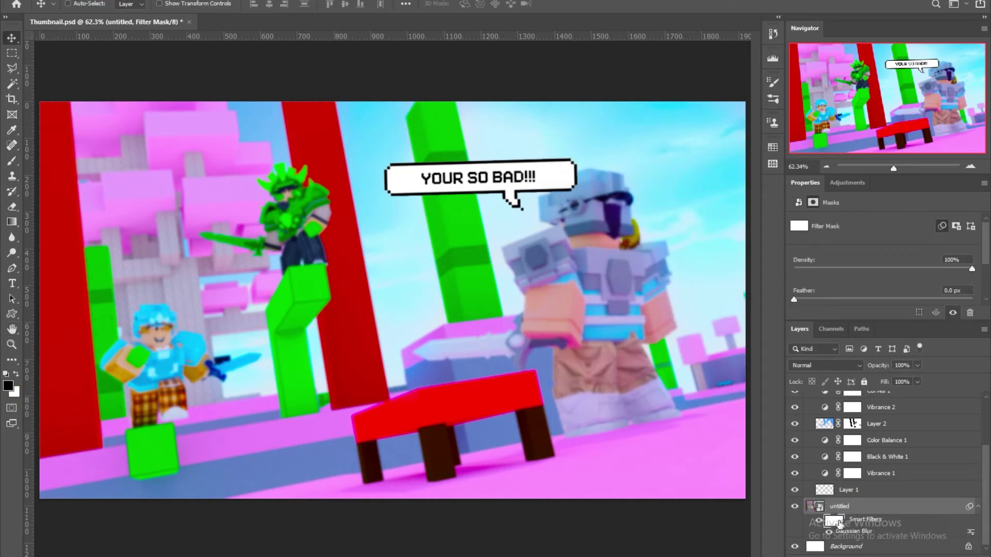
key("b")
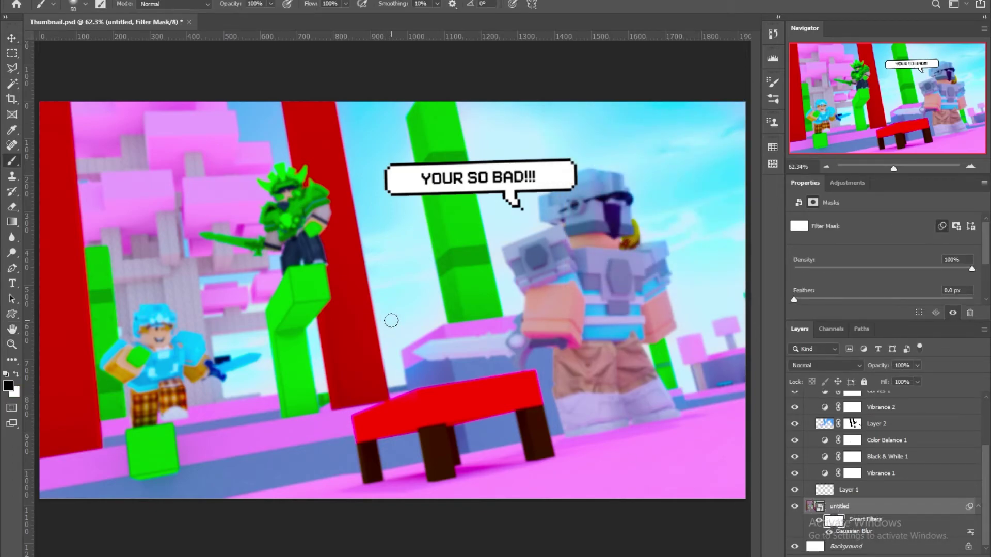
key("bracketright")
key("bracketright")
key("bracketright")
key("bracketright")
key("bracketright")
key("bracketright")
key("bracketright")
key("bracketright")
key("bracketright")
key("bracketright")
key("bracketright")
key("bracketright")
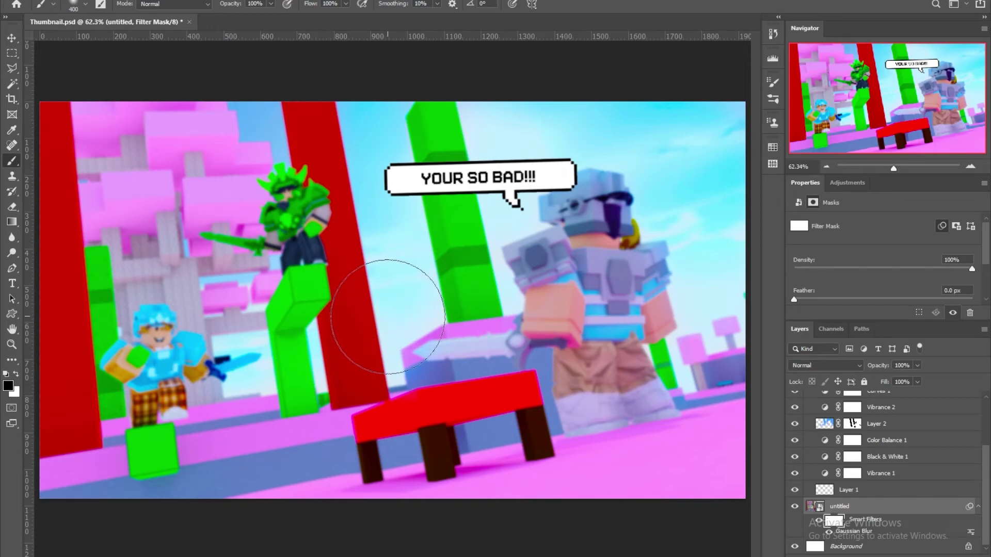
right_click(488, 315)
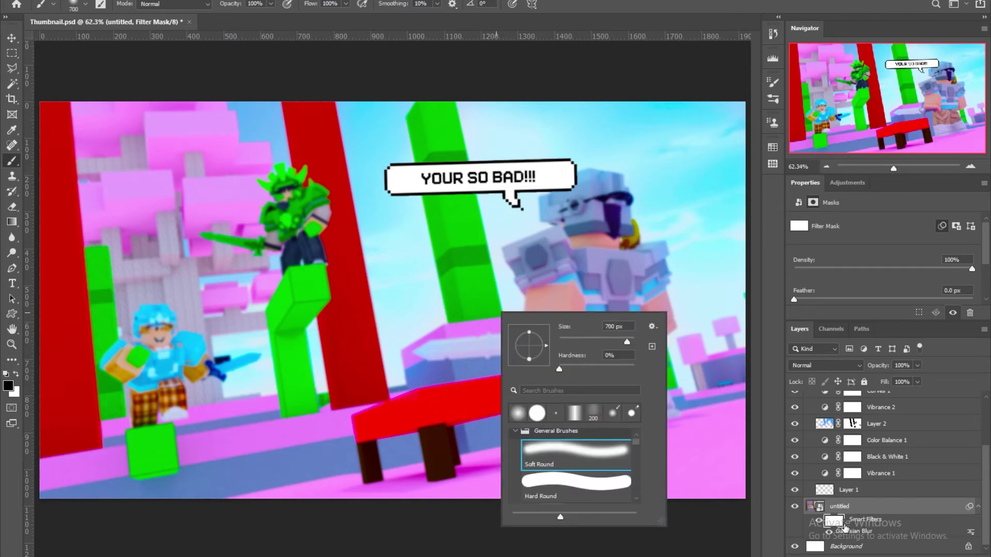
left_click(838, 522)
key("bracketright")
key("bracketright")
key("bracketright")
key("bracketright")
left_click(577, 312)
mouse_move(253, 279)
left_mouse_down()
mouse_move(254, 265)
mouse_move(111, 398)
mouse_move(454, 427)
left_mouse_up()
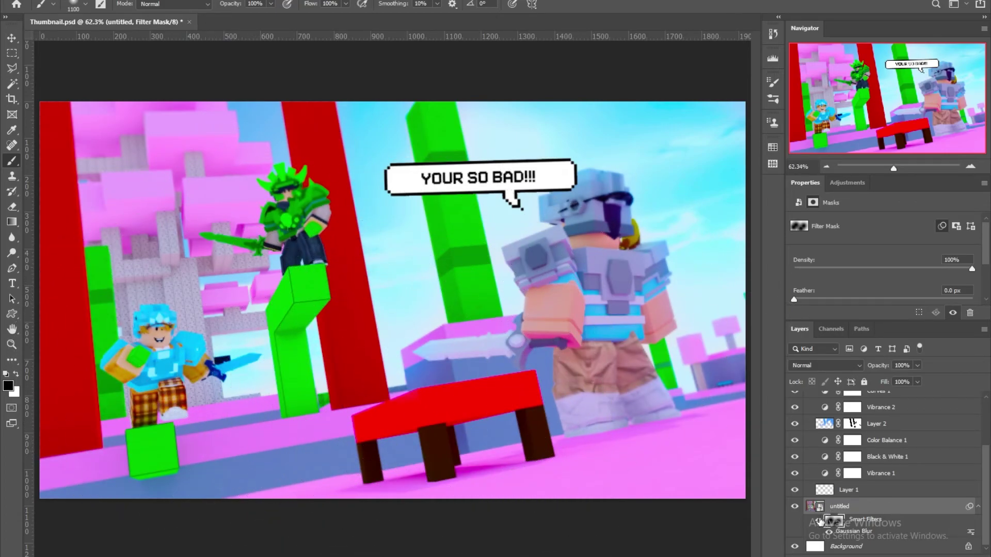
left_click(818, 527)
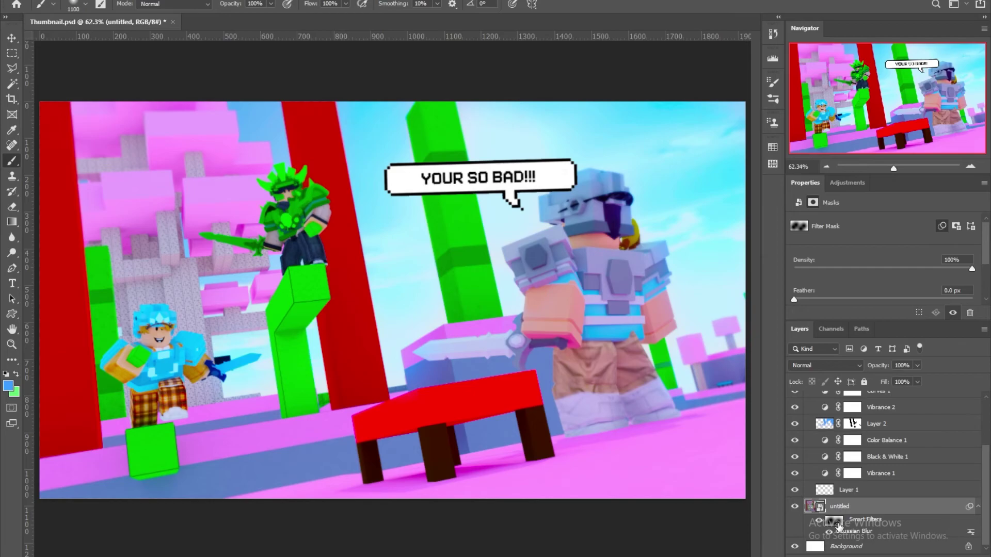
Target the Gaussian Blur filter mask again and reduce the brush size to 700 px.
left_click(839, 526)
key("bracketleft")
key("bracketleft")
key("bracketleft")
key("bracketleft")
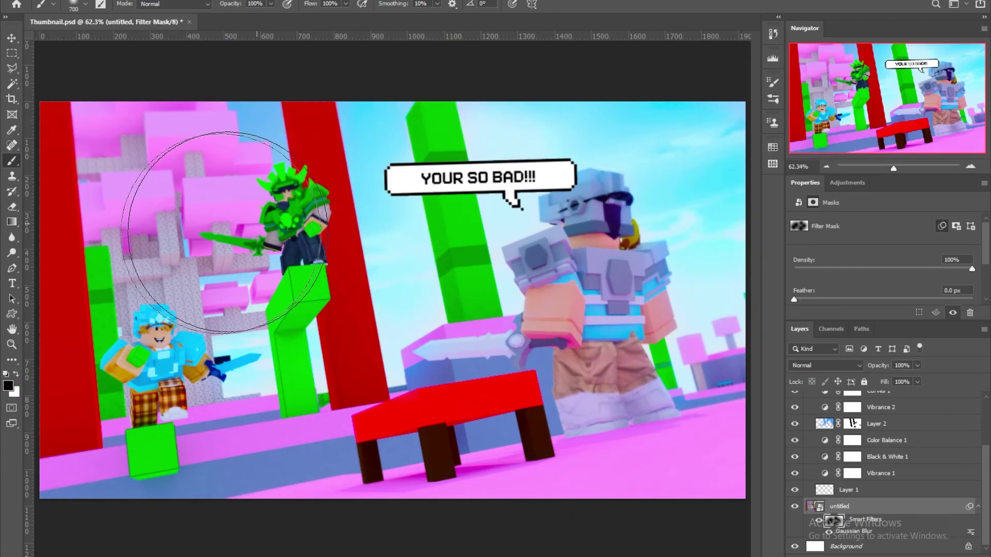
Select the CC group and bring up the available adjustment layers.
scroll(852, 465, "up", 4)
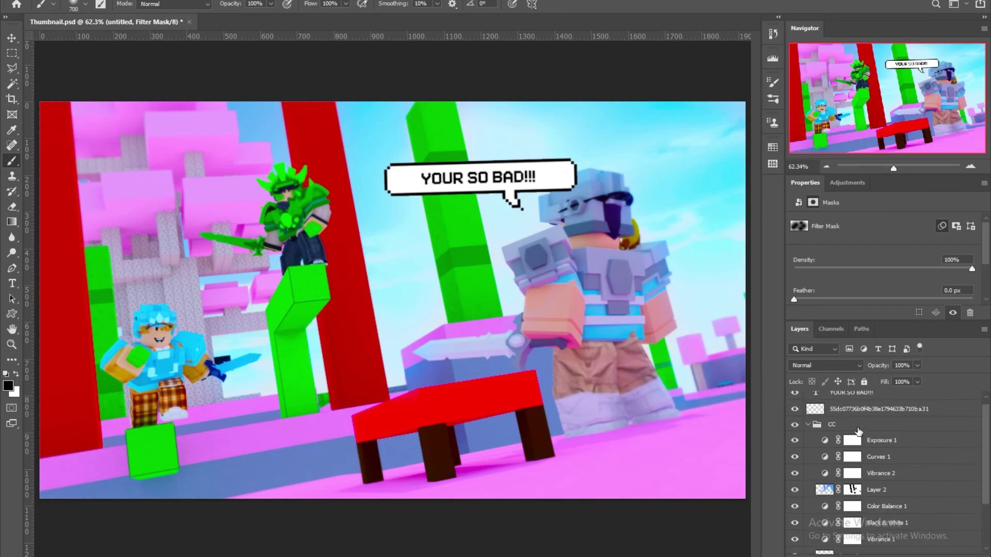
left_click(858, 430)
left_click(845, 185)
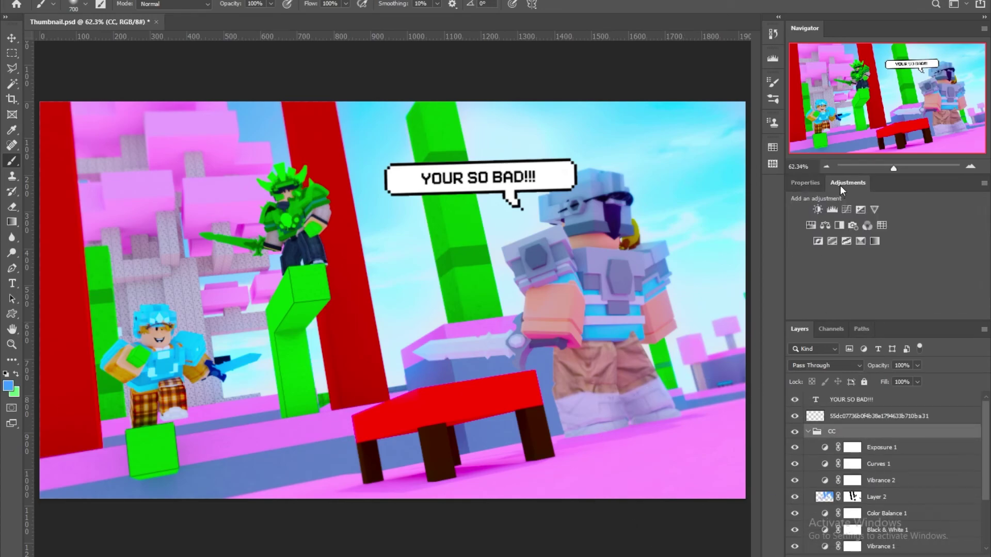